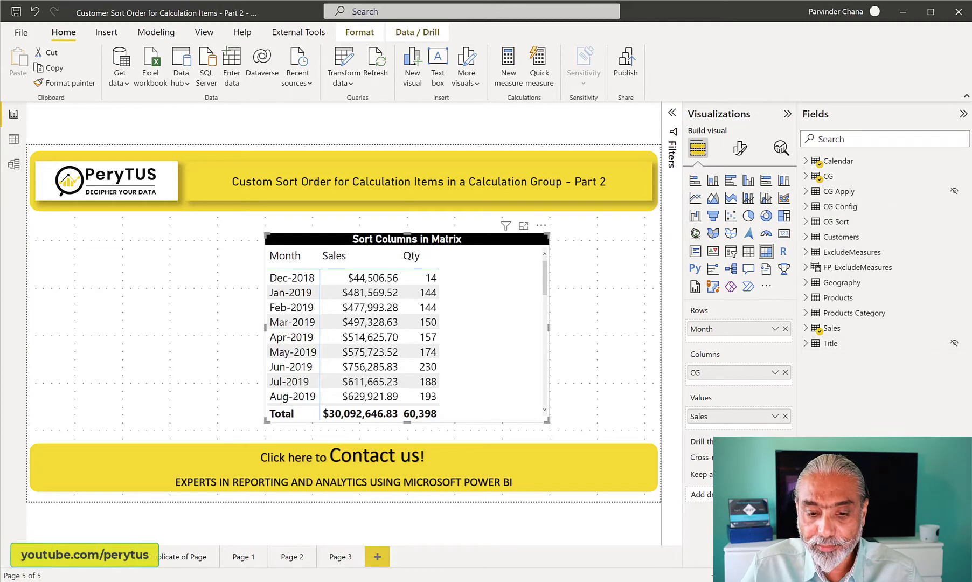
Step: Switch to Tabular Editor and examine the expressions of the Qty and Sales calculation items in the CG calculation group
click(617, 580)
click(161, 237)
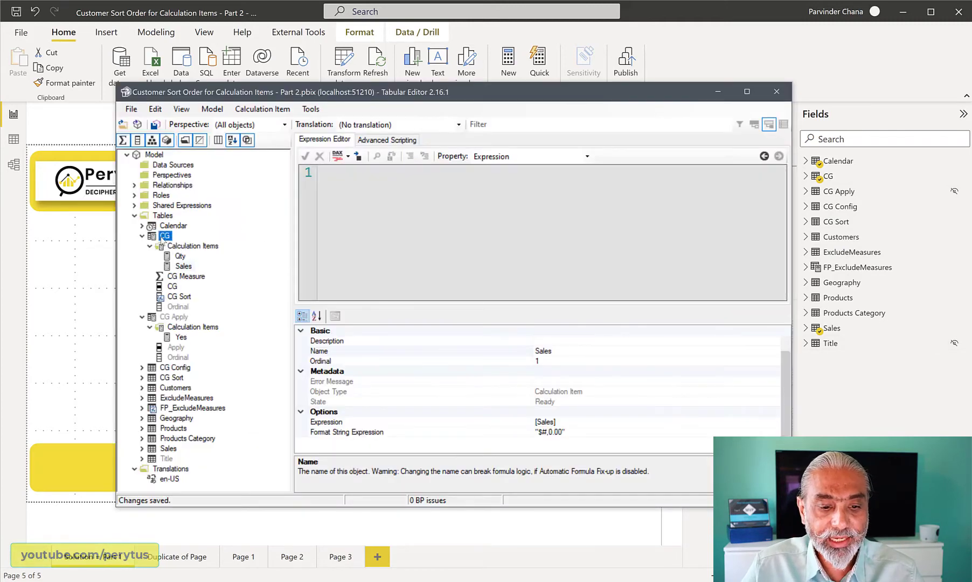
click(178, 257)
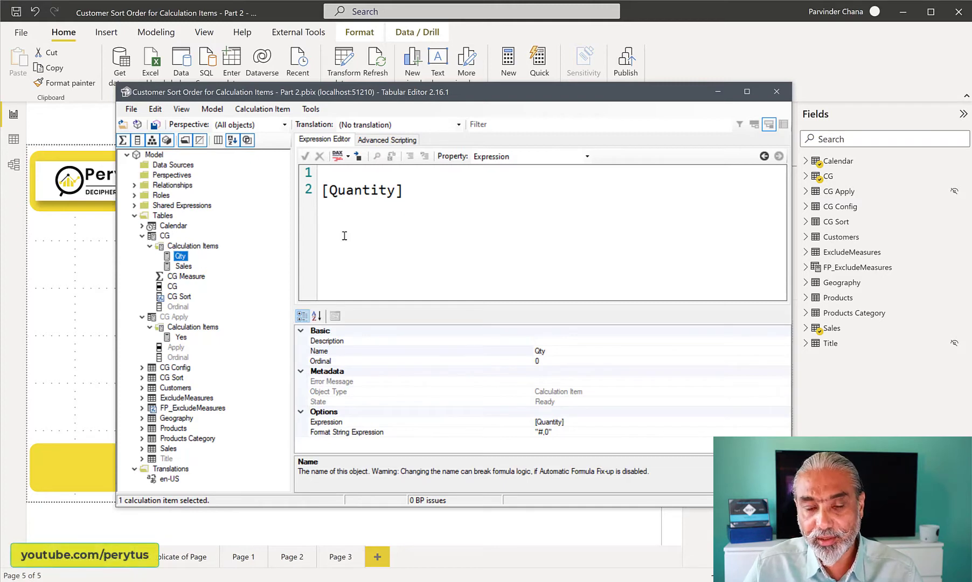
drag(440, 196, 270, 195)
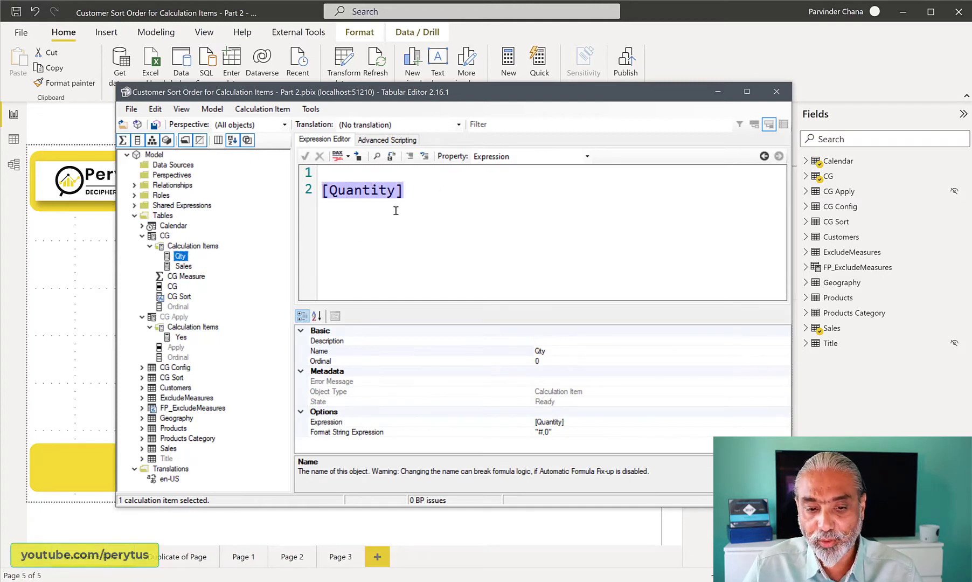
click(184, 266)
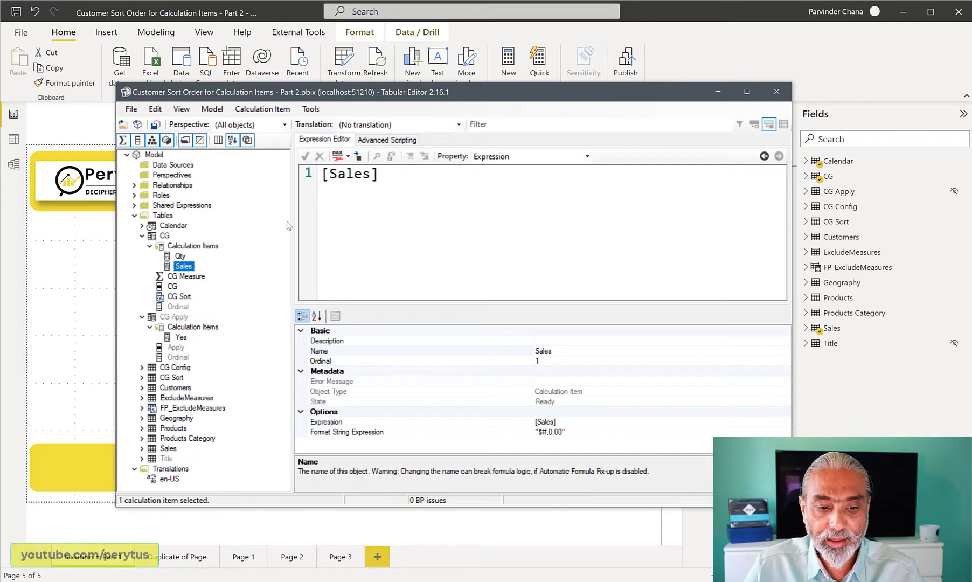
click(687, 58)
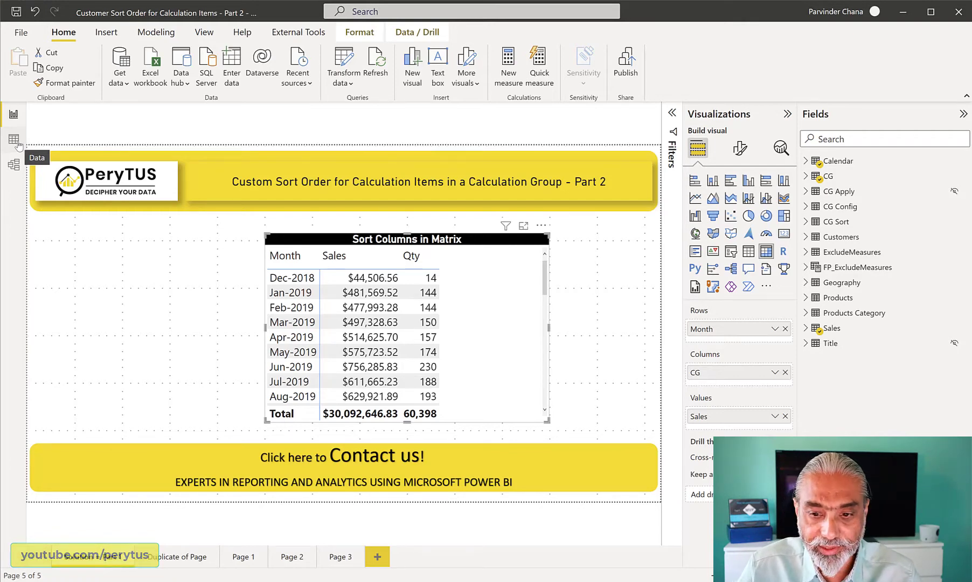
Step: Open the CG Config table's data in Power BI and examine its Calculation Item, Company, Display Name and Sort Order columns
click(841, 207)
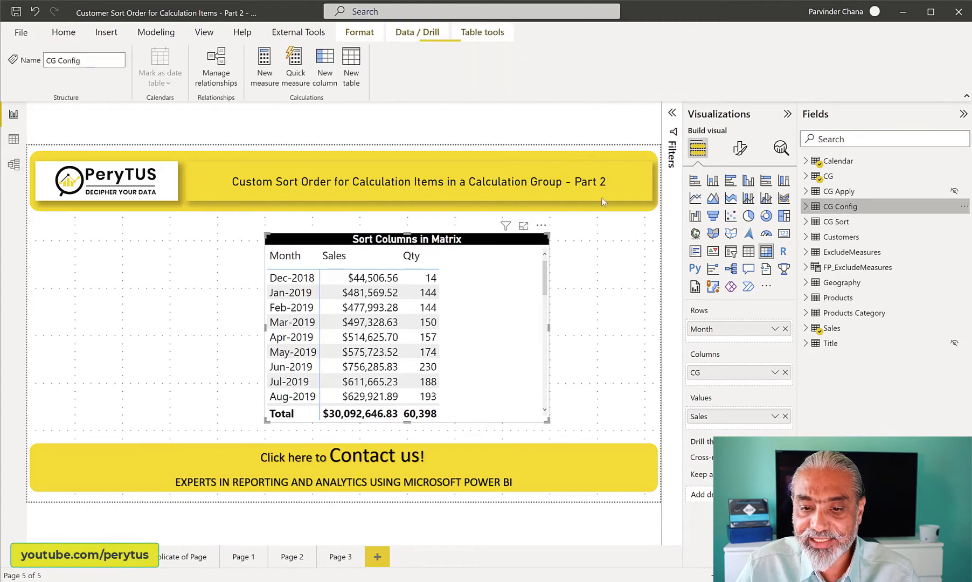
click(13, 143)
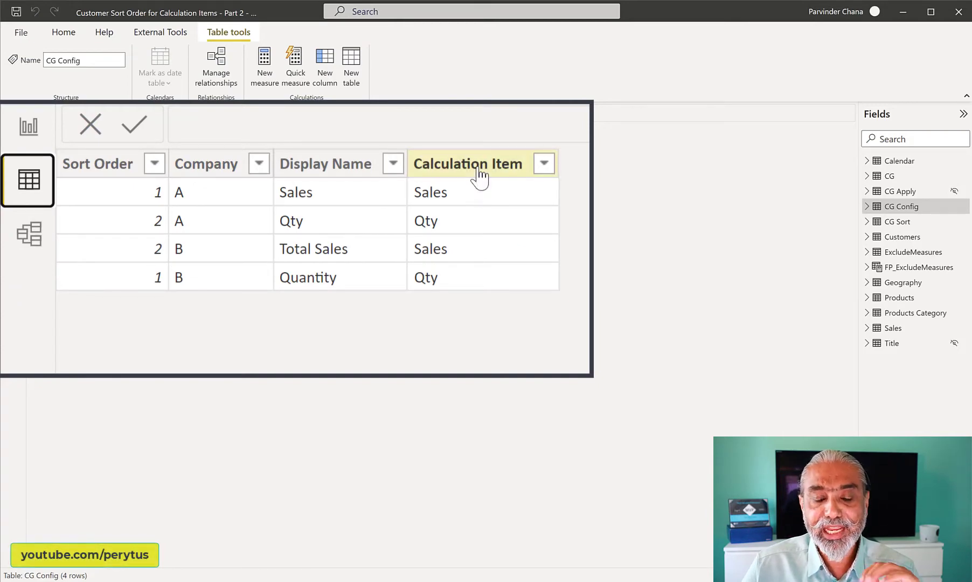
click(473, 261)
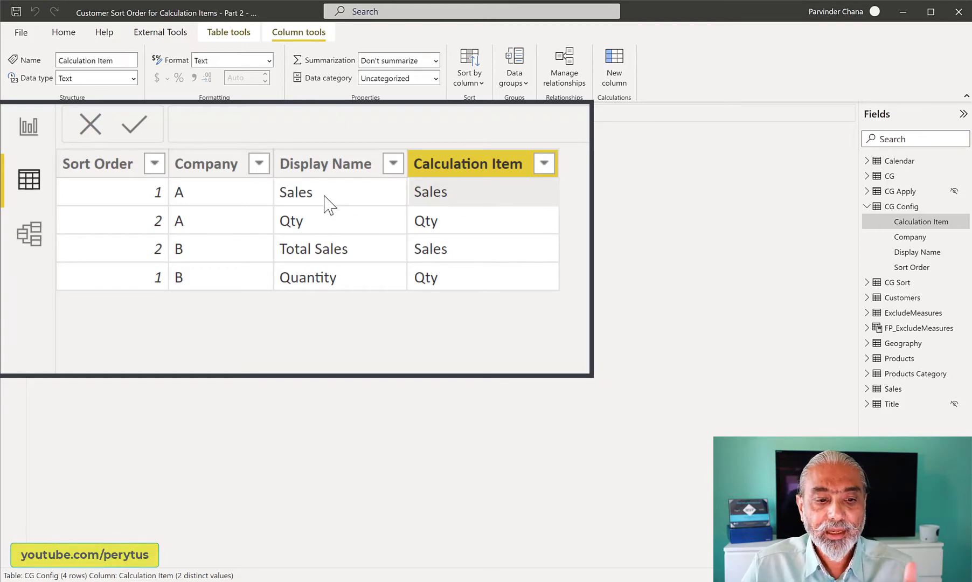
click(207, 194)
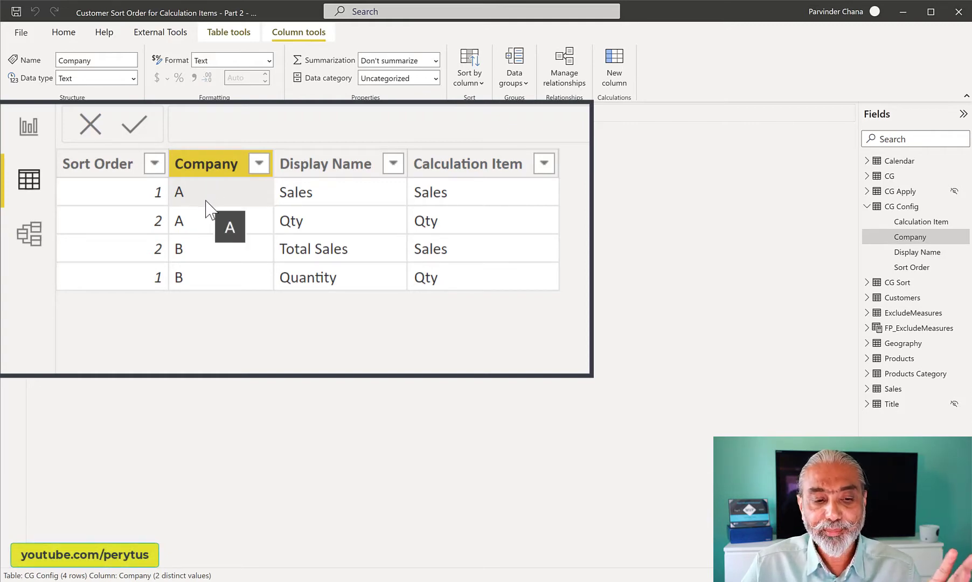
click(467, 200)
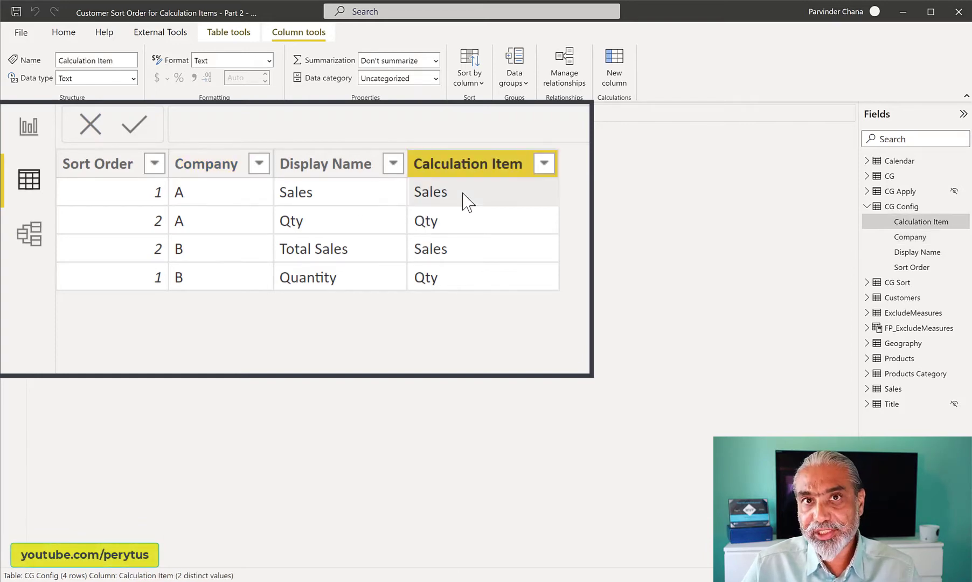
click(320, 200)
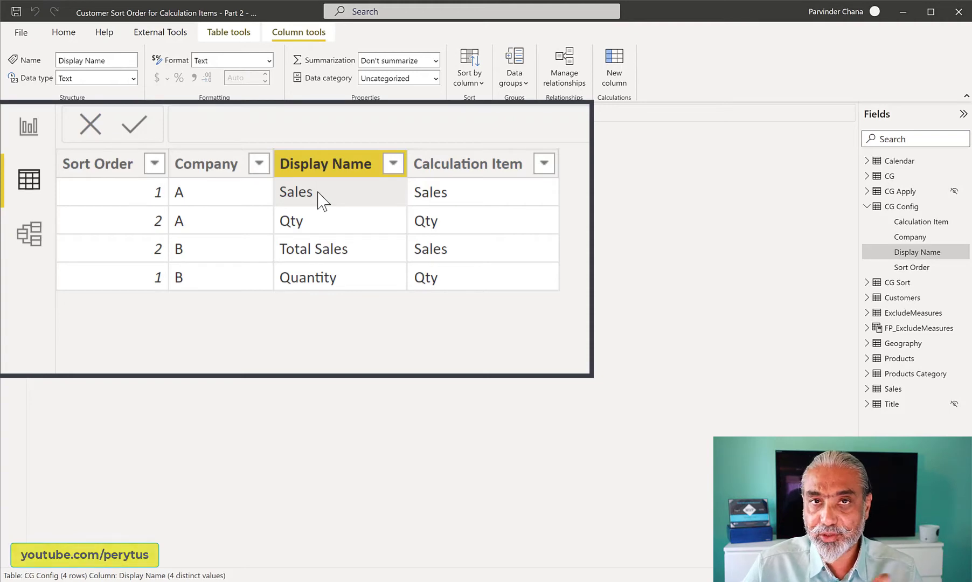
click(89, 191)
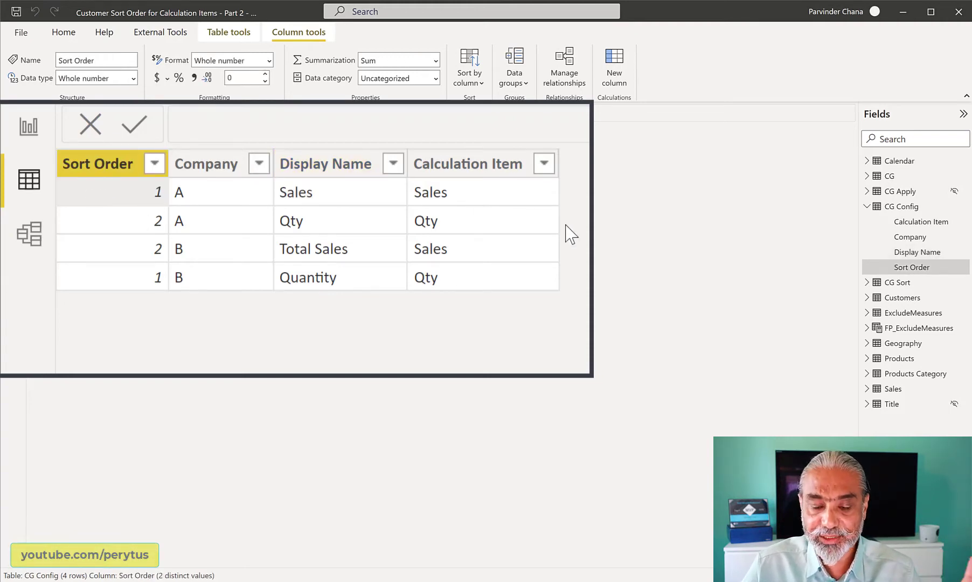
Step: Compare the calculation items, display names and sort orders configured for company A and company B in CG Config
click(231, 229)
click(438, 234)
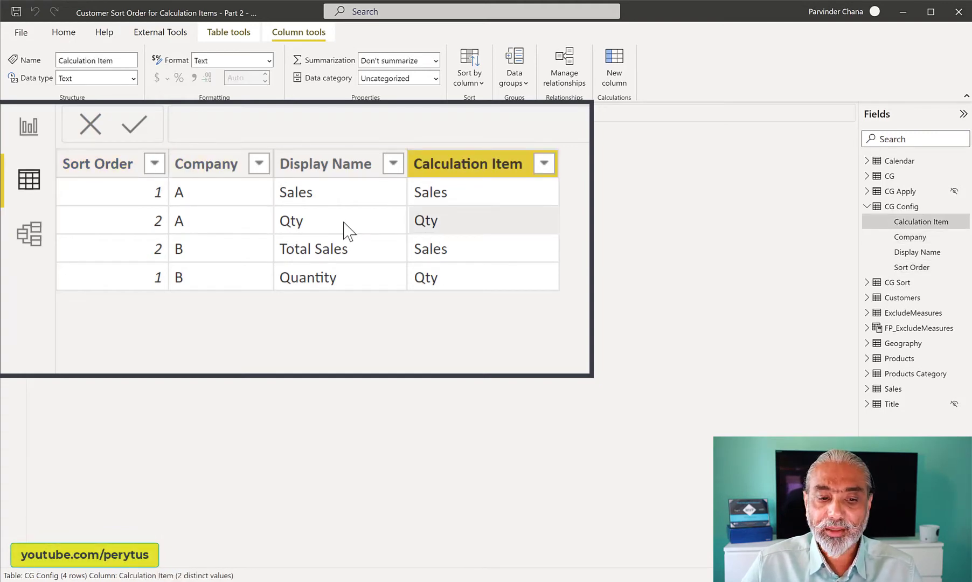
click(347, 232)
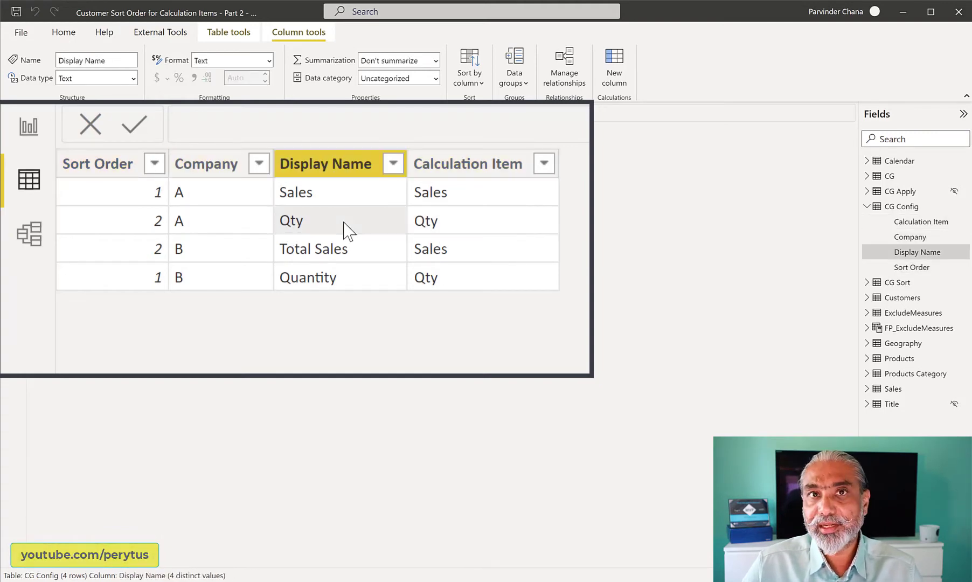
click(472, 223)
click(153, 227)
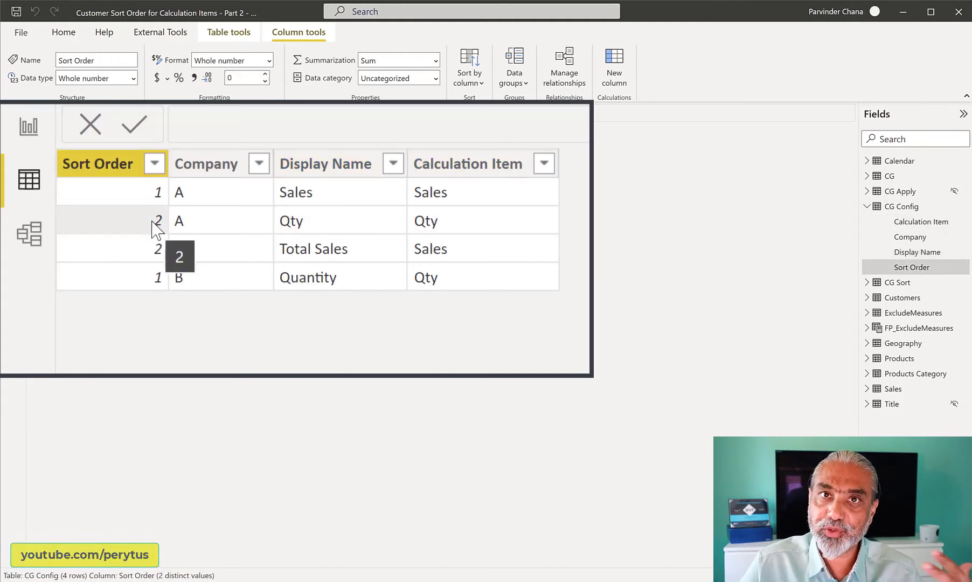
click(215, 258)
click(486, 256)
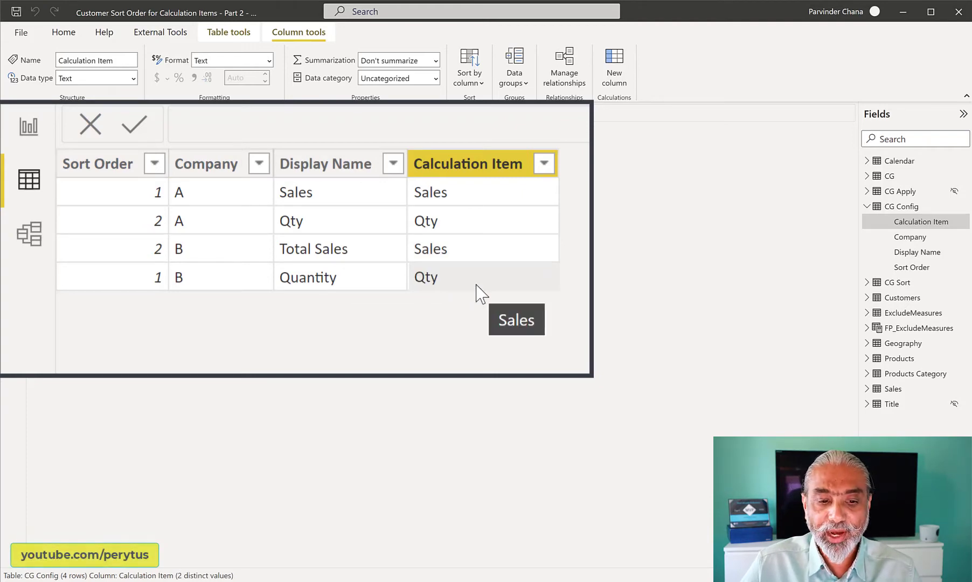
click(335, 277)
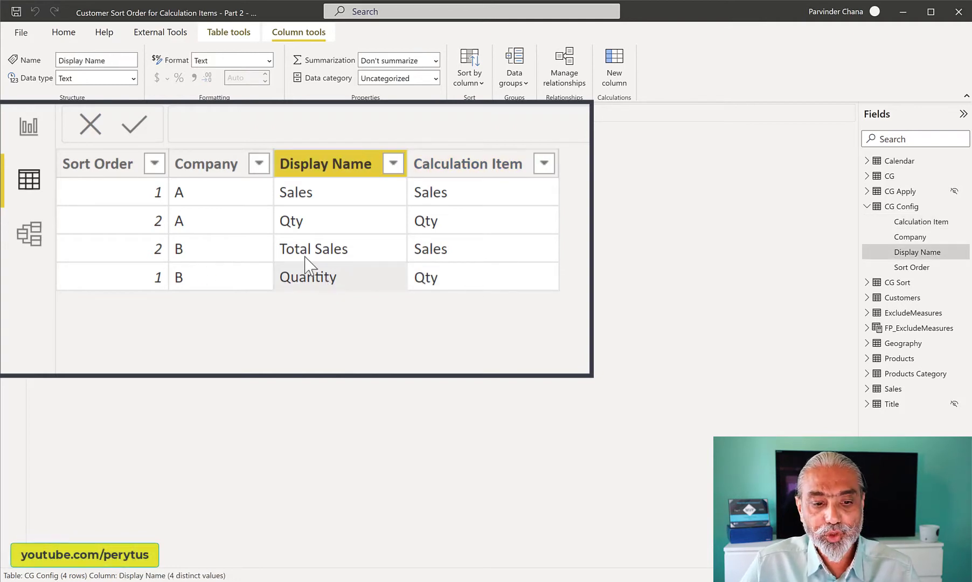
click(139, 281)
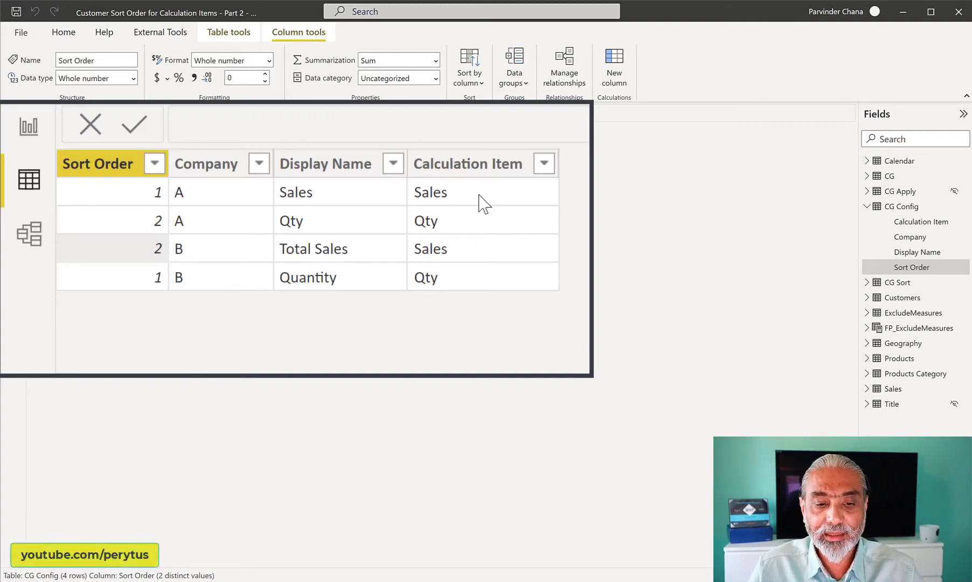
click(481, 168)
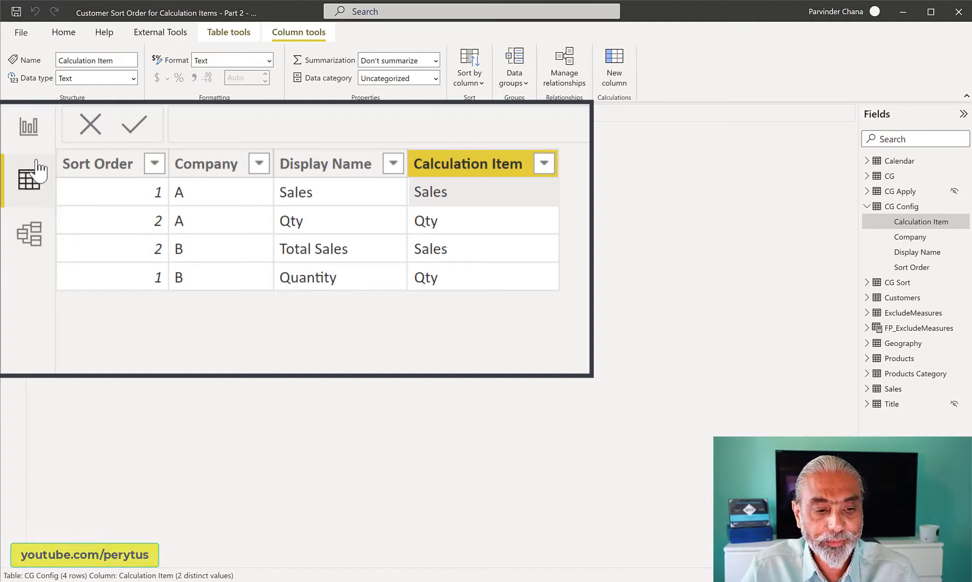
Step: Return to the report page and move the Sort Columns in Matrix visual slightly upward
click(14, 114)
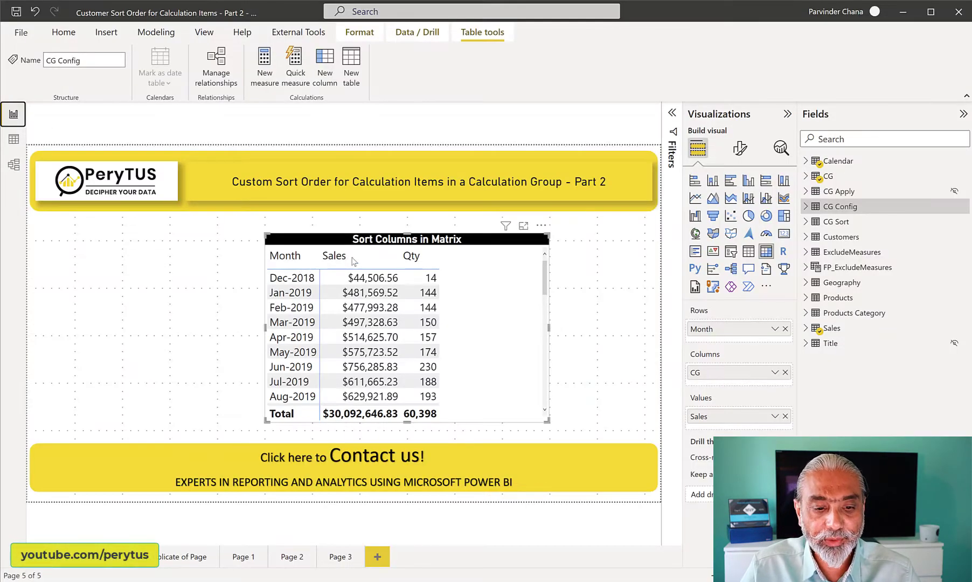
drag(487, 298, 487, 294)
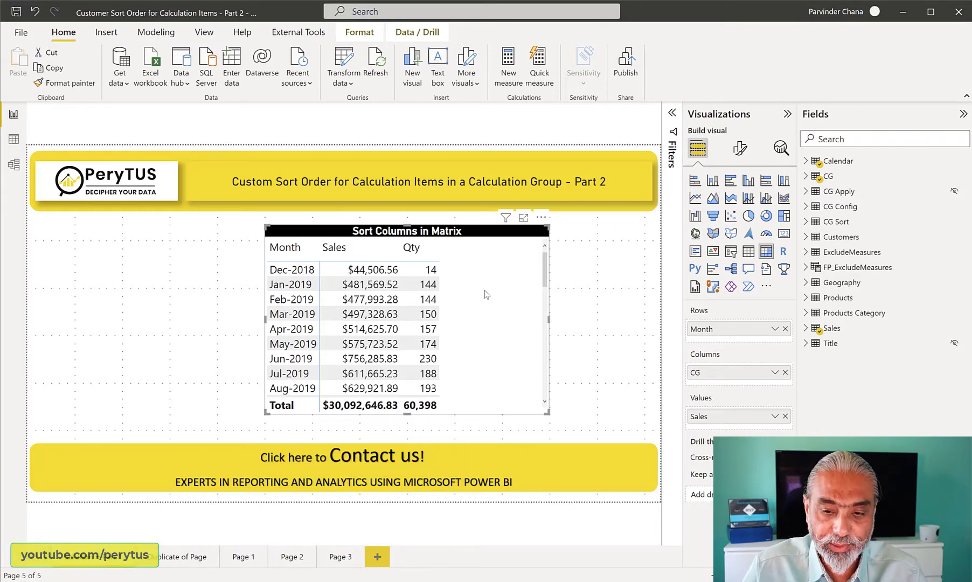
Step: Check which column the Display Name field of the CG Config table is sorted by
click(841, 207)
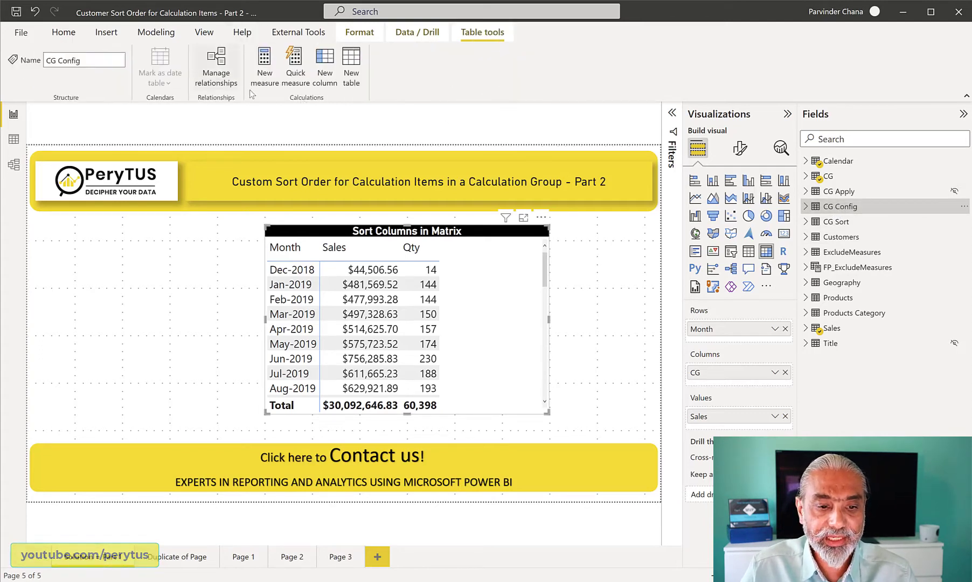
click(841, 207)
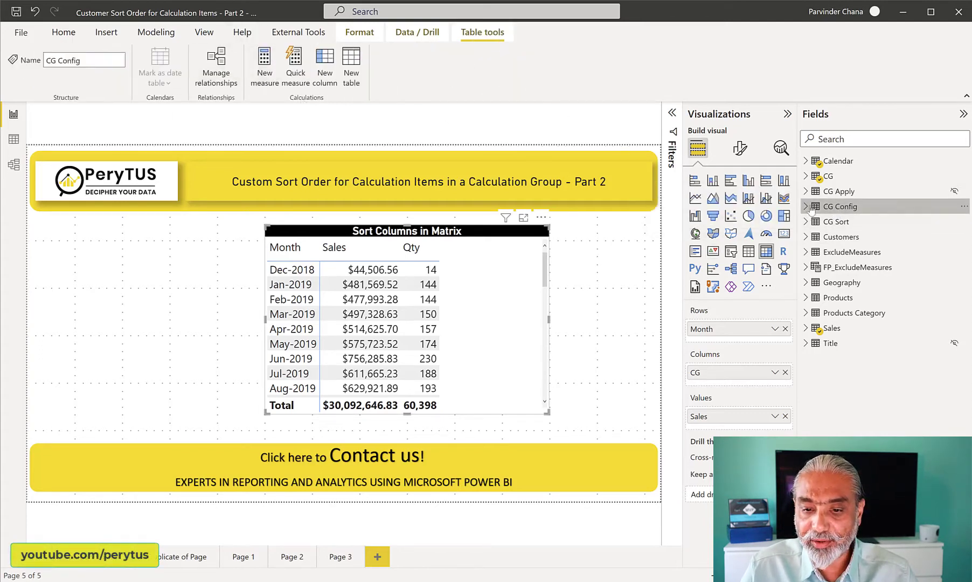
click(870, 253)
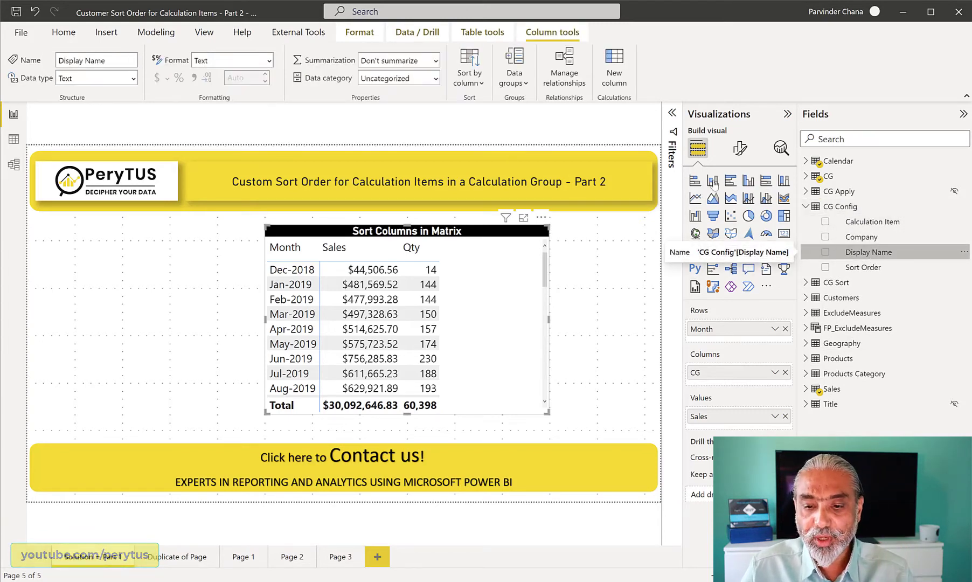
click(472, 81)
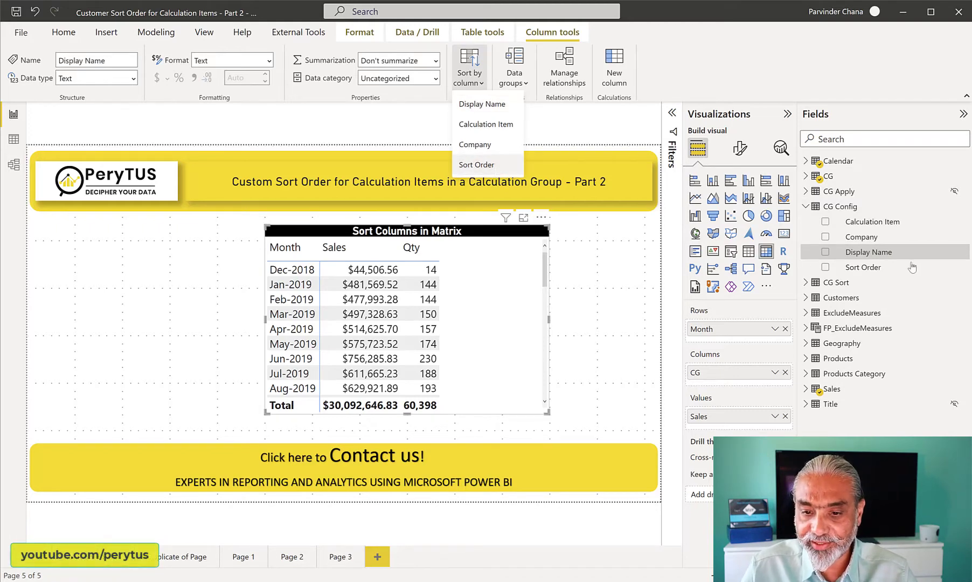
Step: Build a narrow table beside the matrix from CG Config's Display Name and Company fields, sorted by Company in ascending order
drag(885, 251, 144, 263)
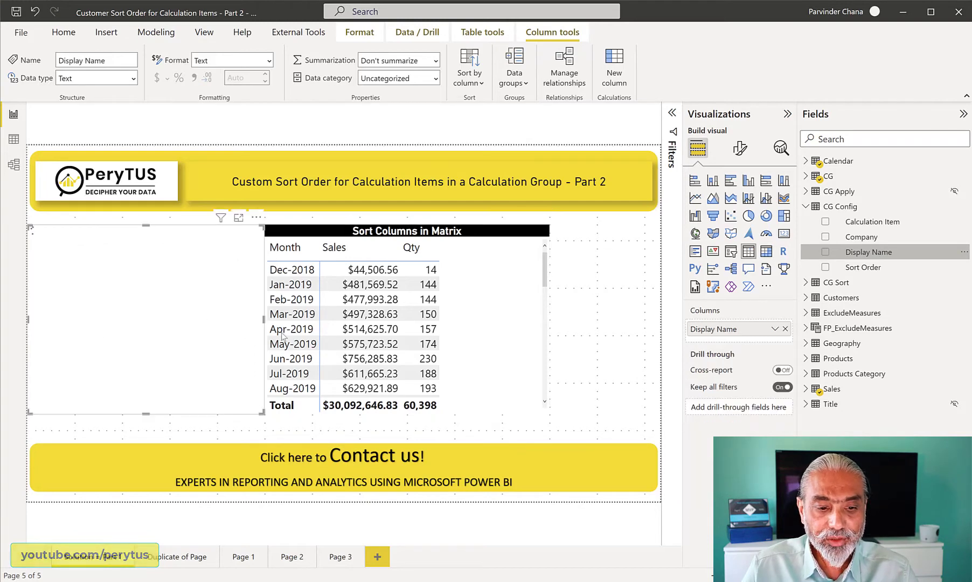
drag(264, 323, 158, 332)
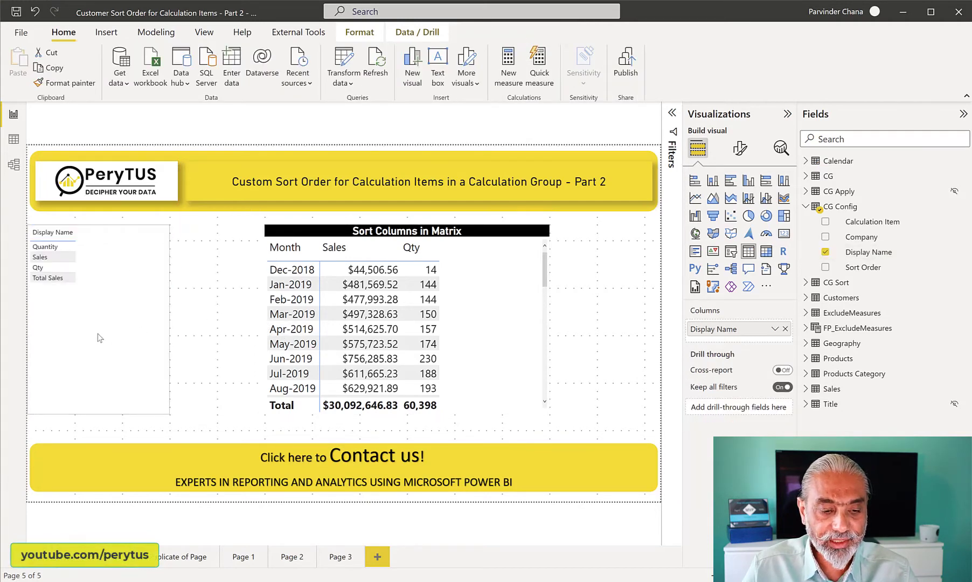
drag(34, 275, 87, 270)
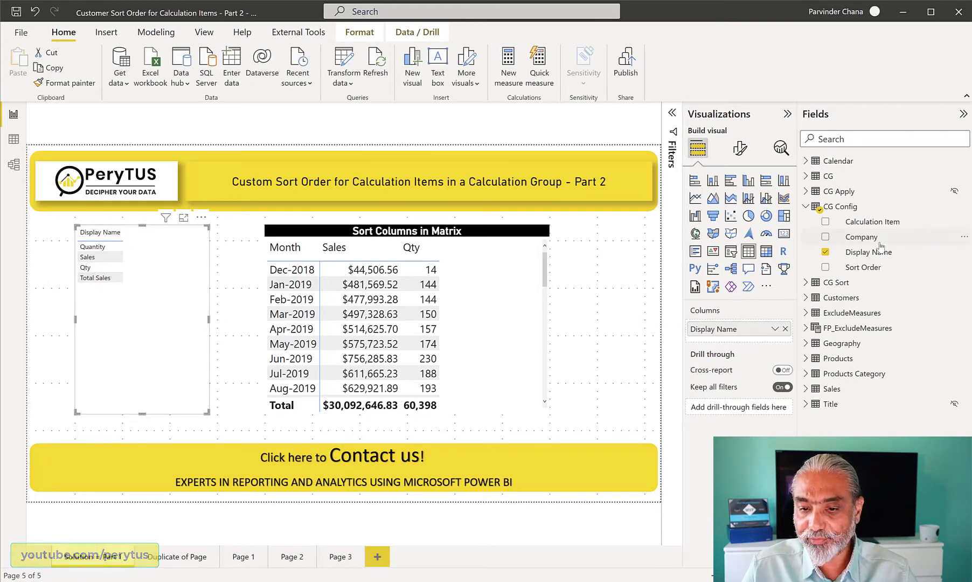
drag(864, 238, 135, 322)
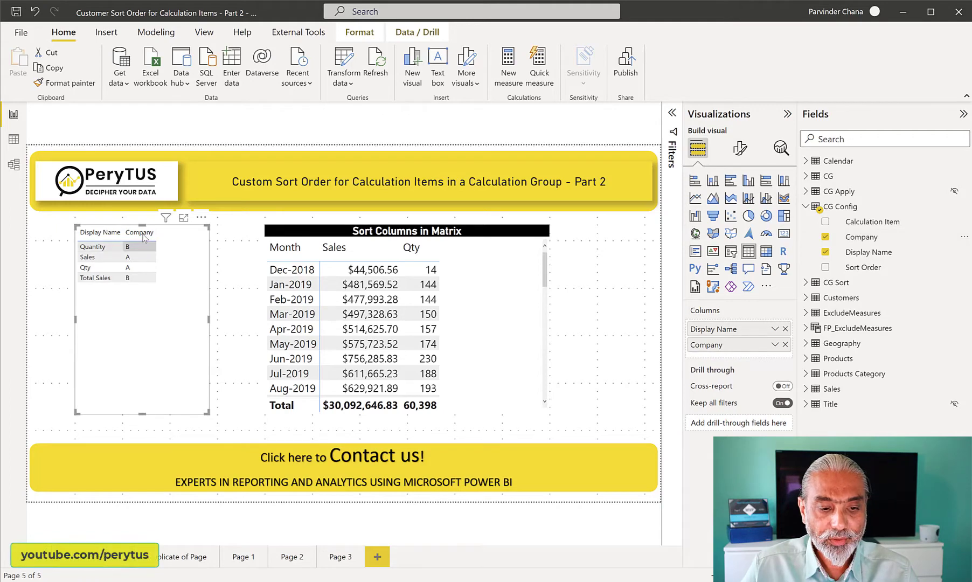
click(144, 237)
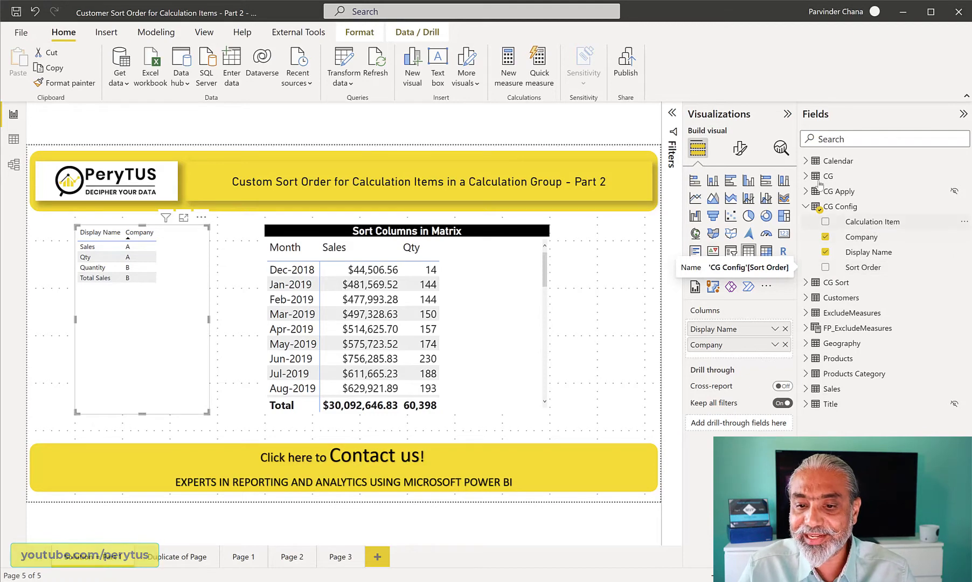
Step: Open CG Measure's full formula and examine how its variable picks the selected Calculation Item from CG Config
click(807, 177)
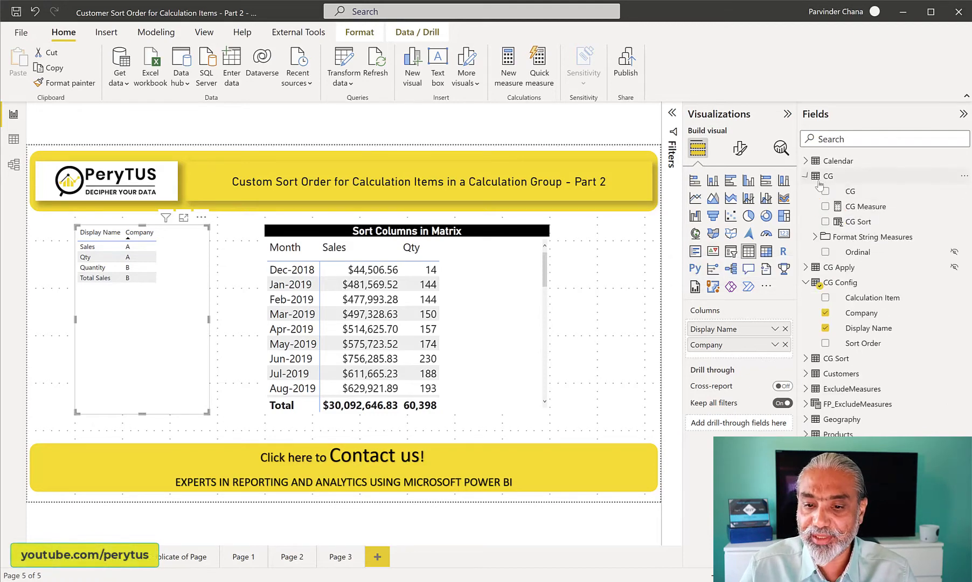
click(865, 208)
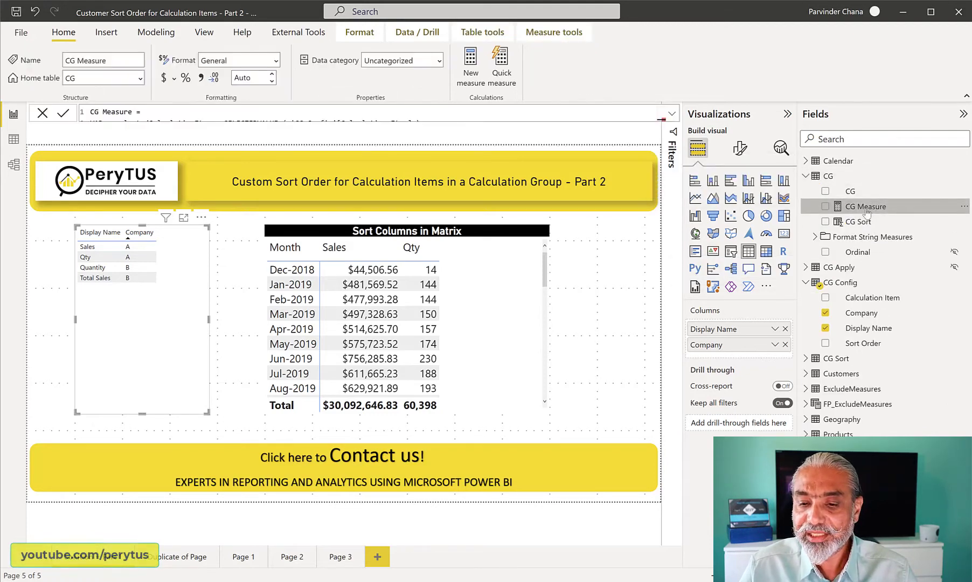
click(670, 115)
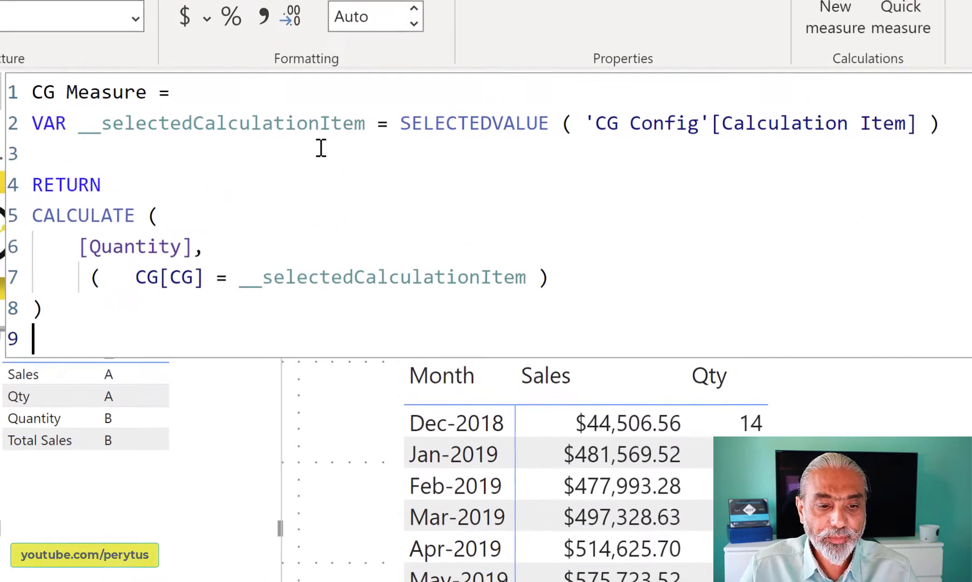
drag(80, 131, 759, 122)
click(332, 123)
click(701, 145)
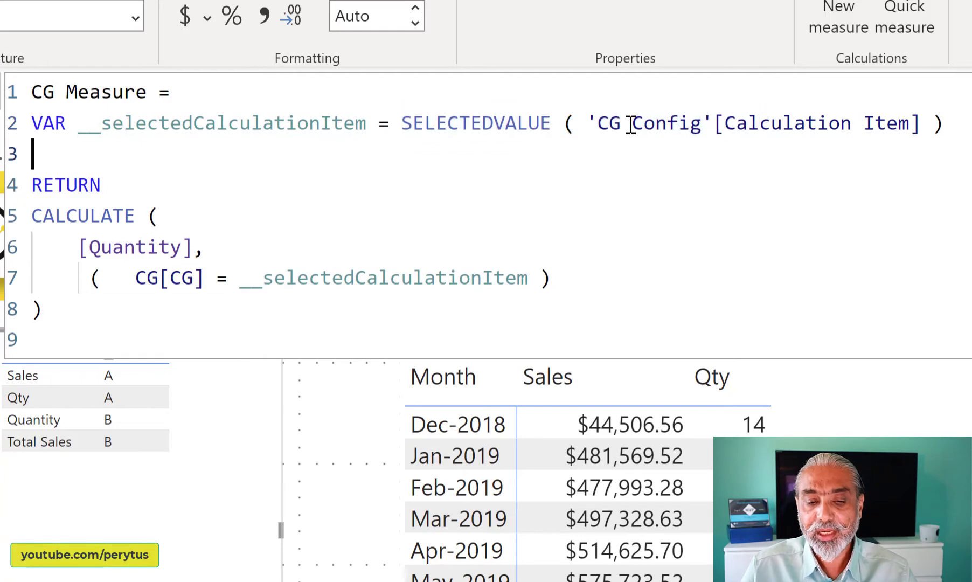
drag(593, 126, 695, 129)
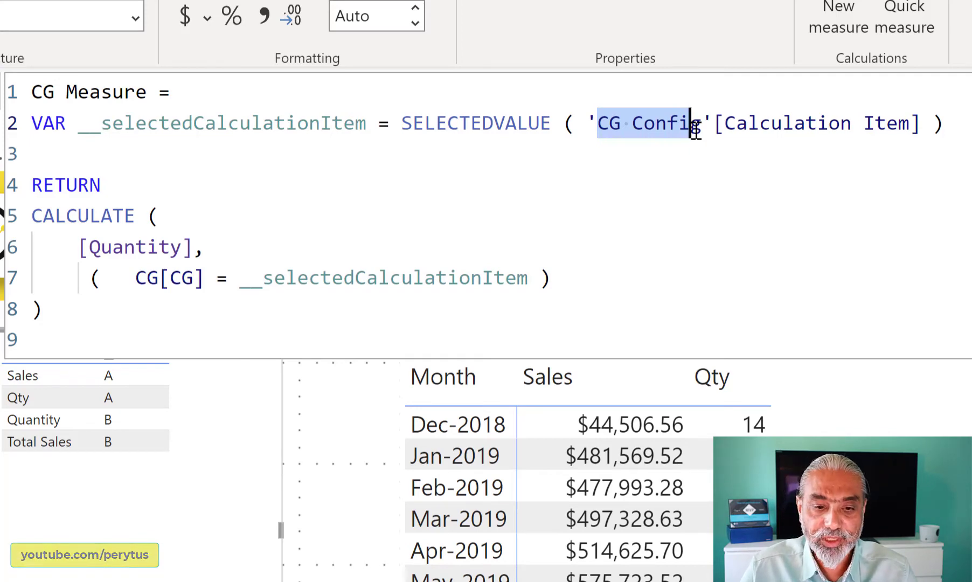
drag(712, 124, 937, 125)
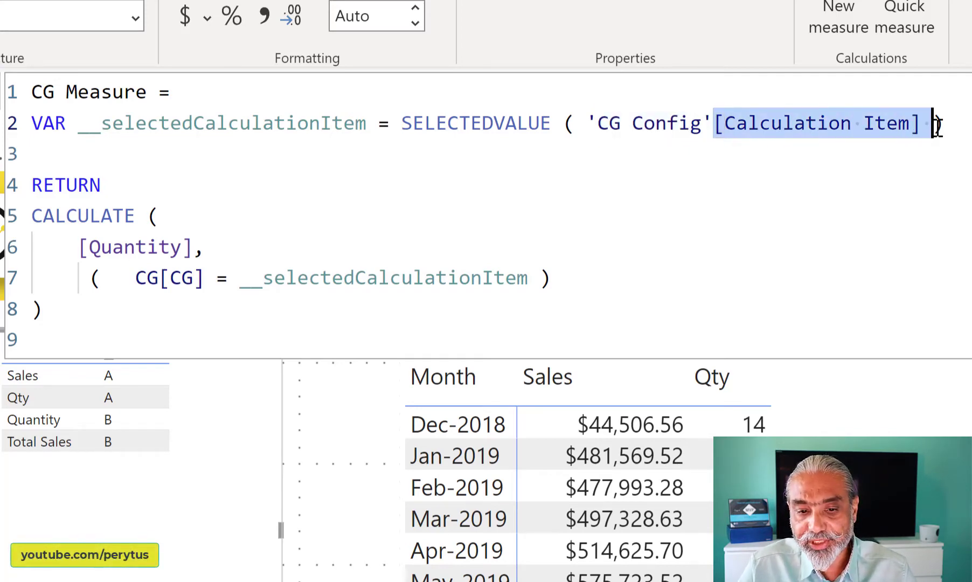
Step: Remove the redundant parentheses around the CG[CG] = __selectedCalculationItem filter in CG Measure
click(136, 277)
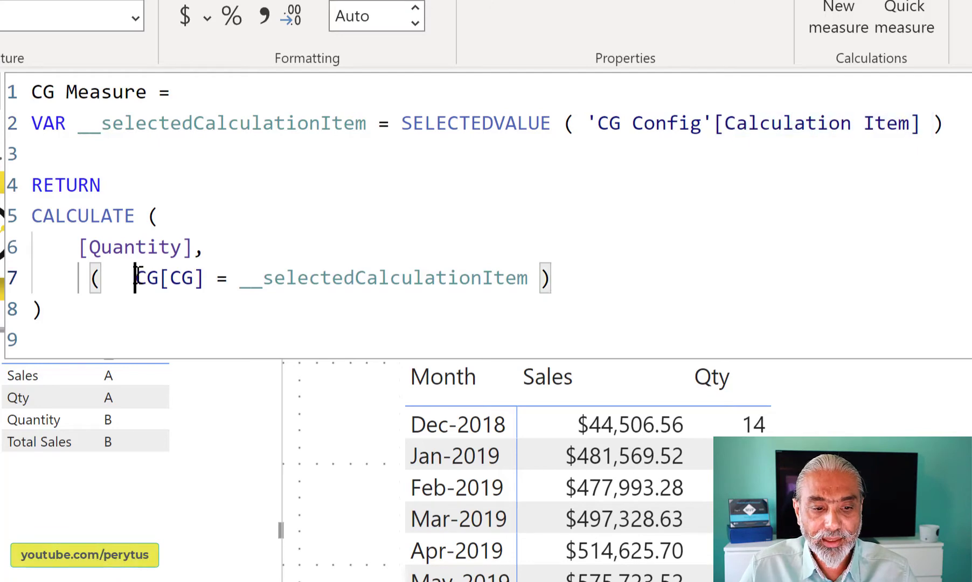
drag(136, 276, 88, 278)
key(BackSpace)
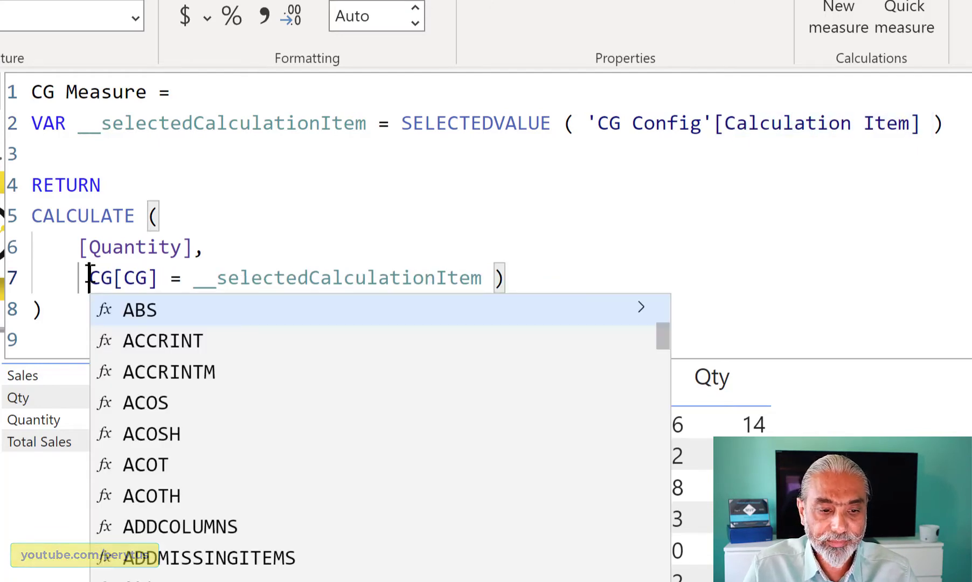
key(Delete)
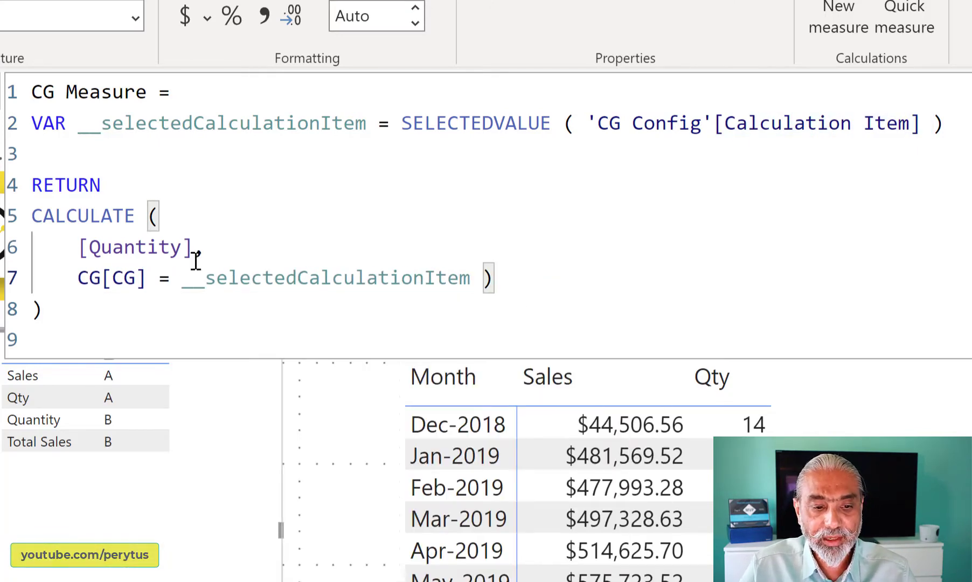
drag(483, 278, 495, 277)
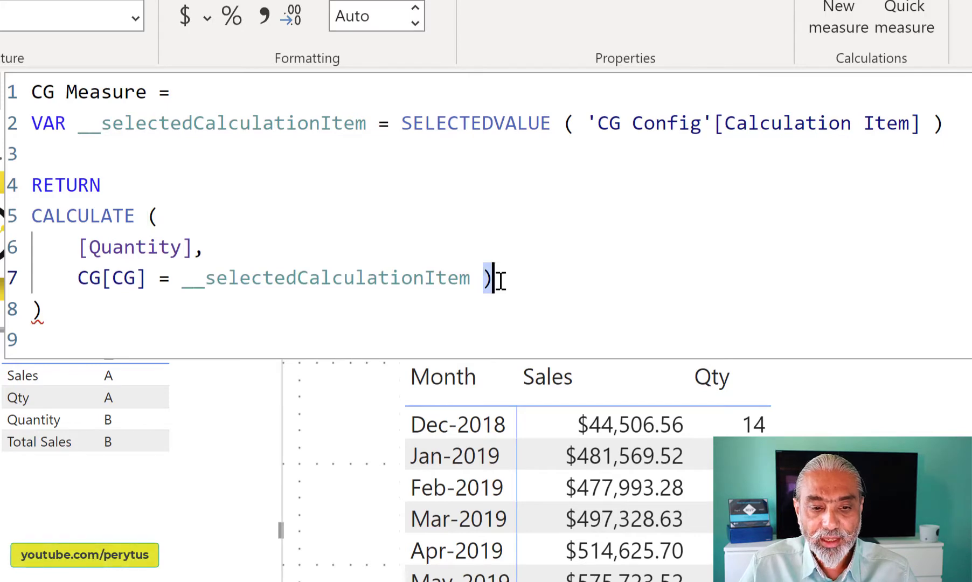
key(Delete)
Step: Review both sides of the CG[CG] filter condition, then save the edited CG Measure and collapse its formula
drag(78, 282, 145, 282)
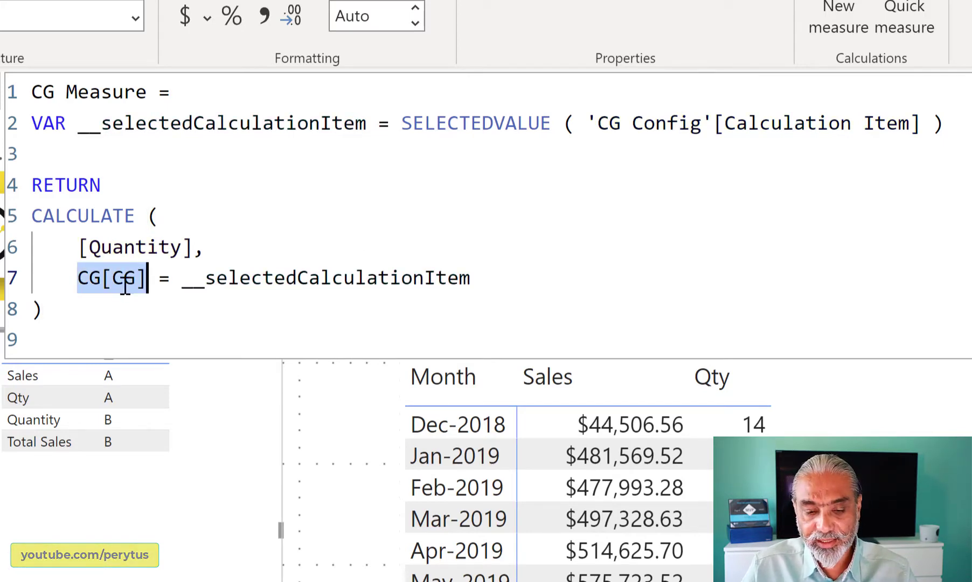
click(113, 299)
mouse_move(89, 278)
mouse_down()
mouse_move(136, 281)
mouse_move(89, 280)
mouse_up()
click(125, 282)
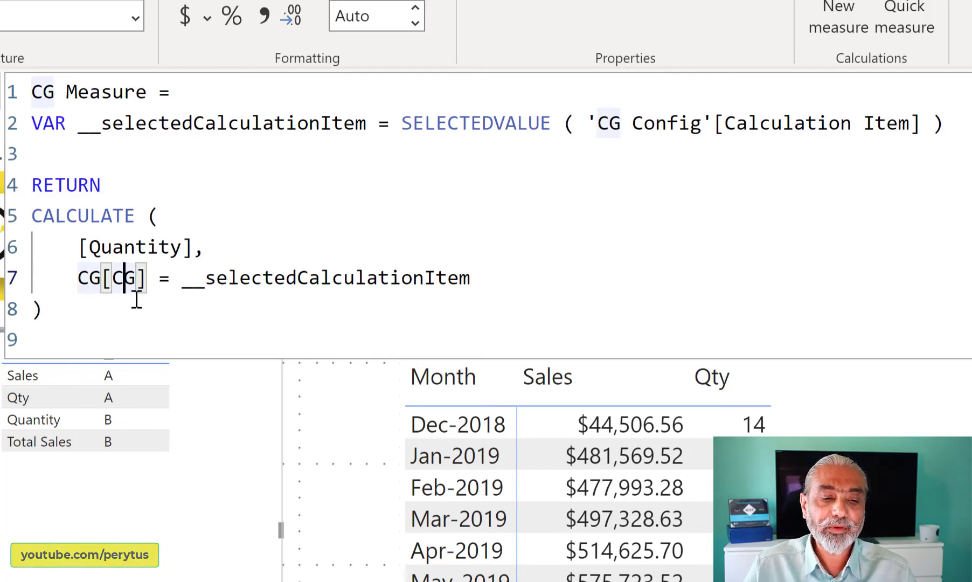
drag(172, 280, 472, 280)
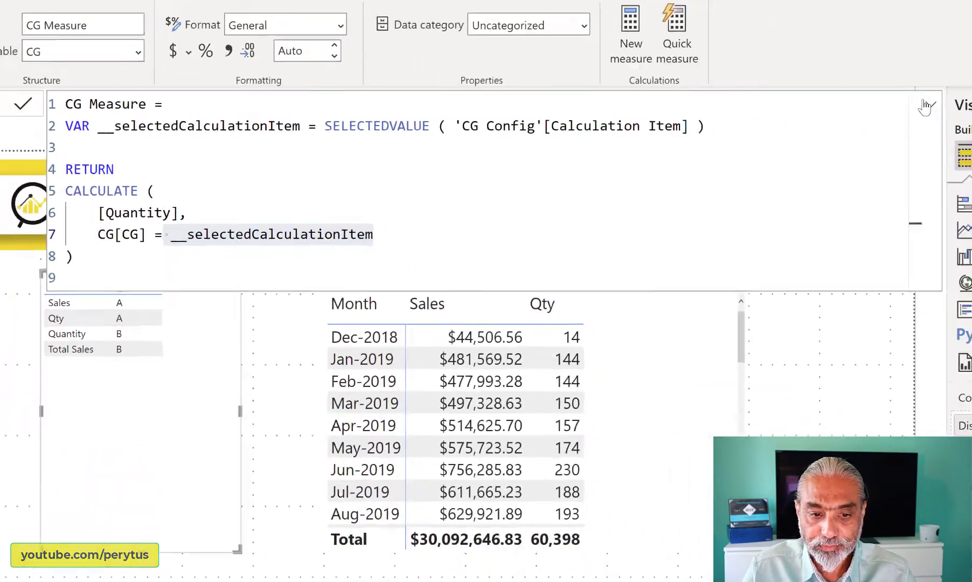
click(925, 106)
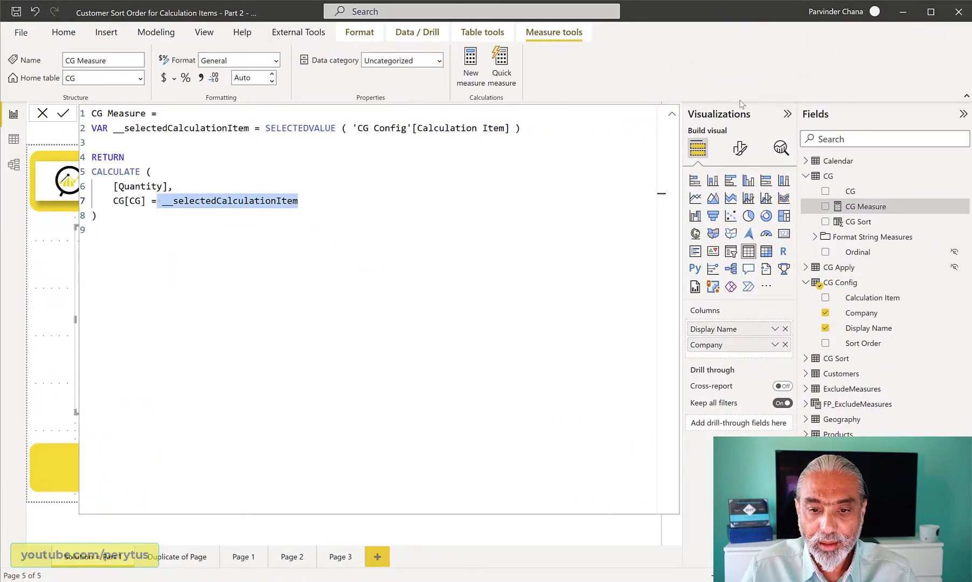
click(672, 114)
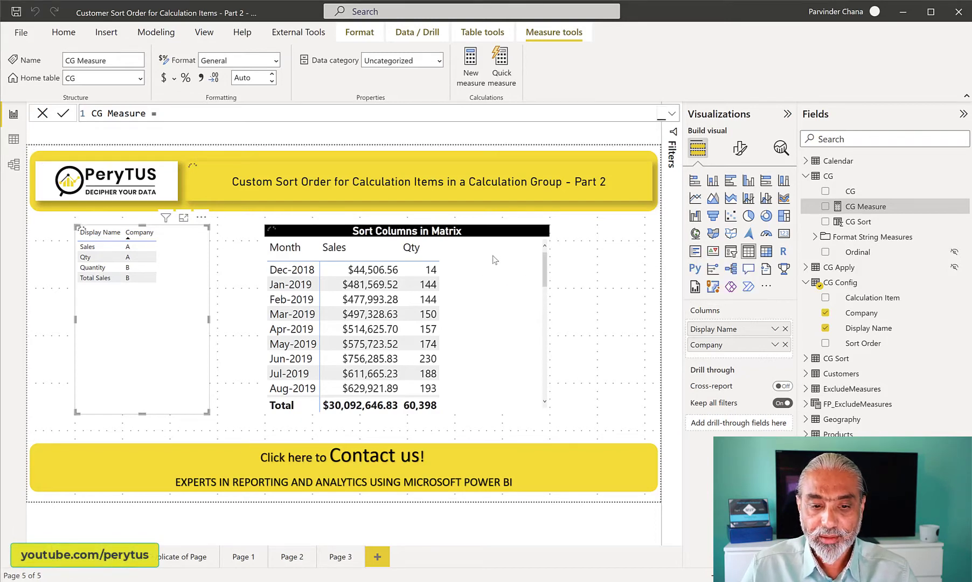
Step: Replace CG with CG Config's Display Name as the columns of the Sort Columns in Matrix visual and widen the visual
click(491, 322)
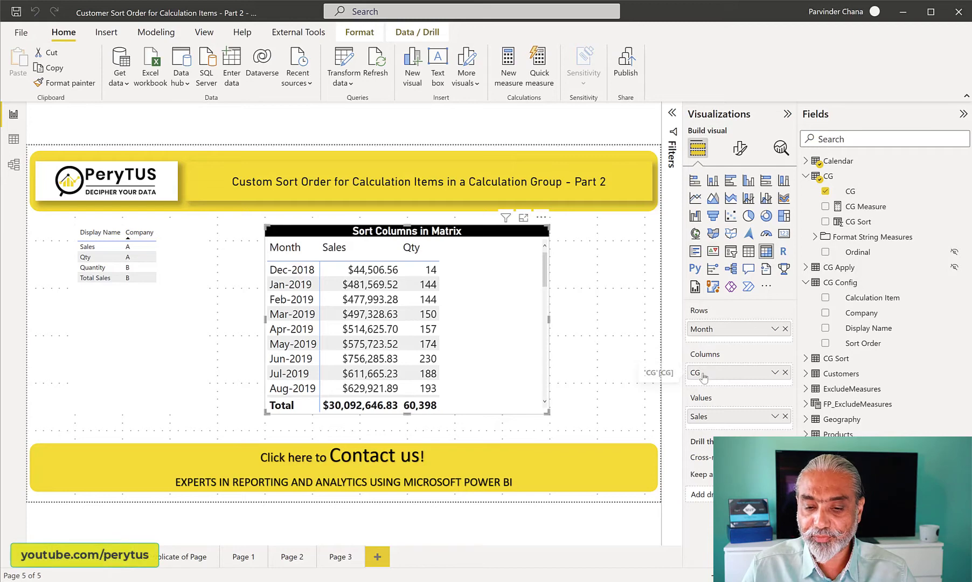
click(785, 373)
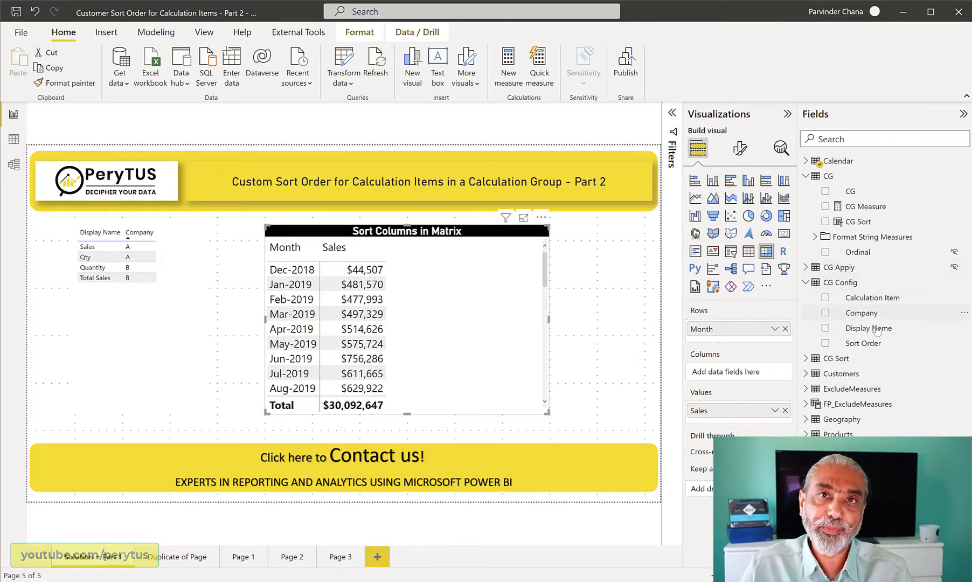
drag(857, 330, 738, 373)
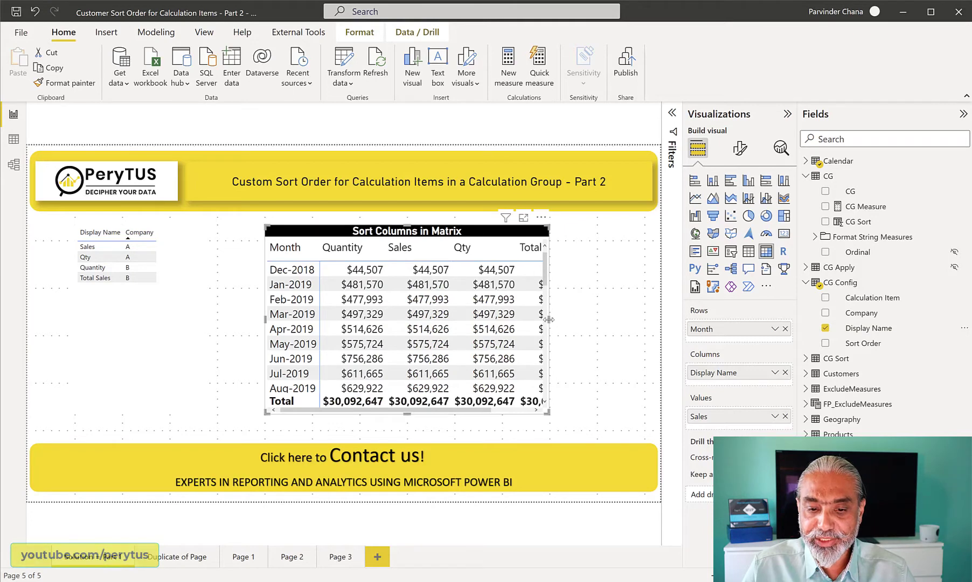
drag(548, 318, 618, 325)
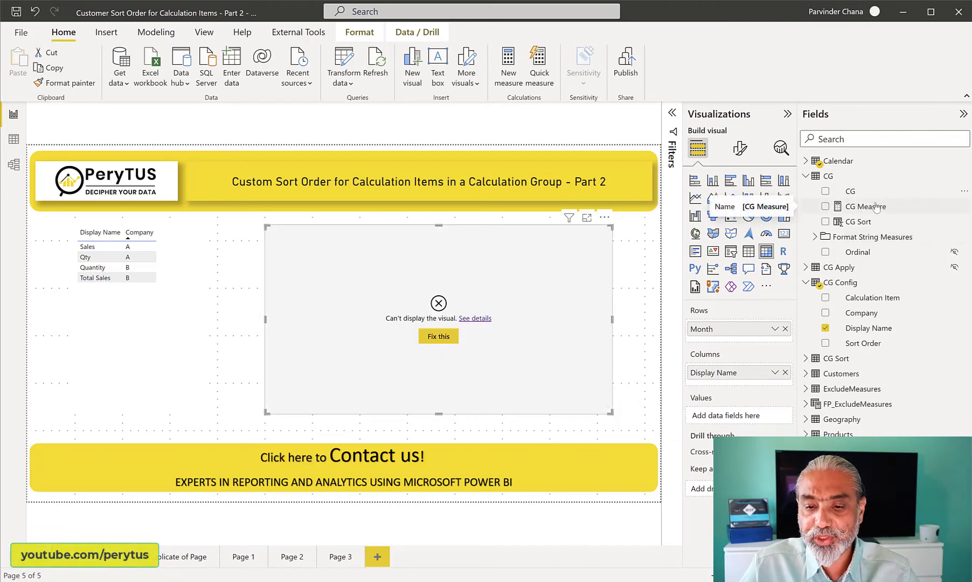
Step: Recheck the SELECTEDVALUE variable in CG Measure and use CG Measure as the matrix's value in place of Sales
click(878, 207)
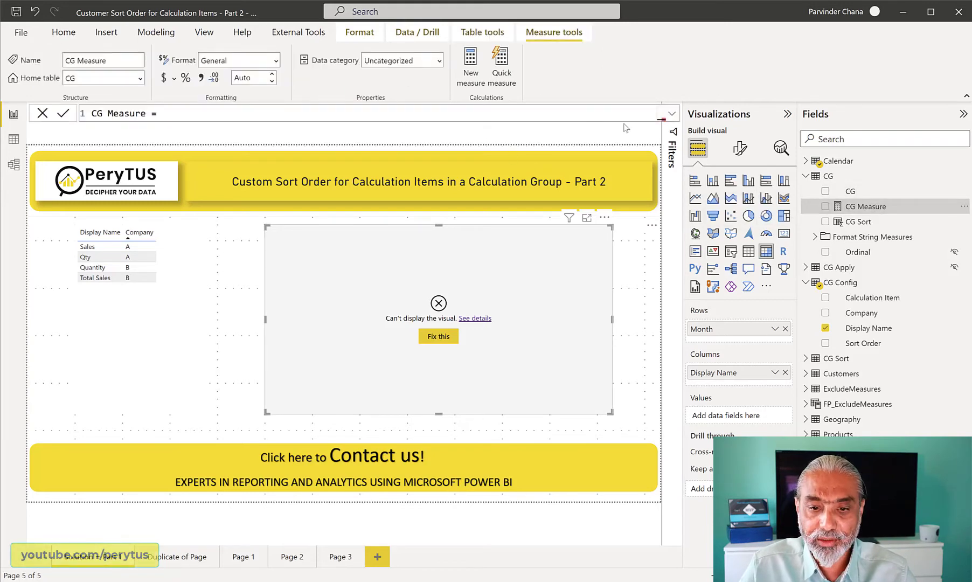
click(674, 113)
click(157, 127)
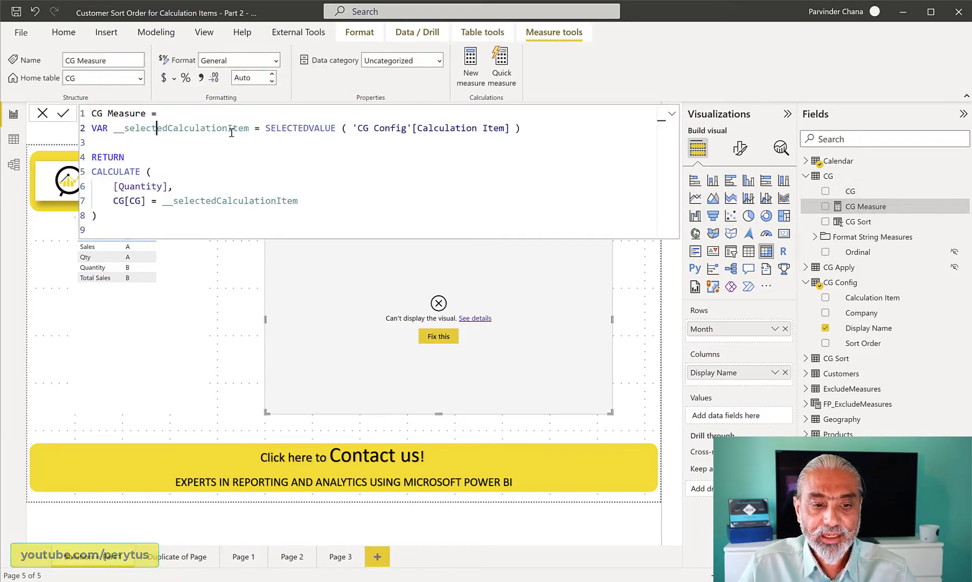
shift+click(235, 132)
drag(280, 128, 483, 129)
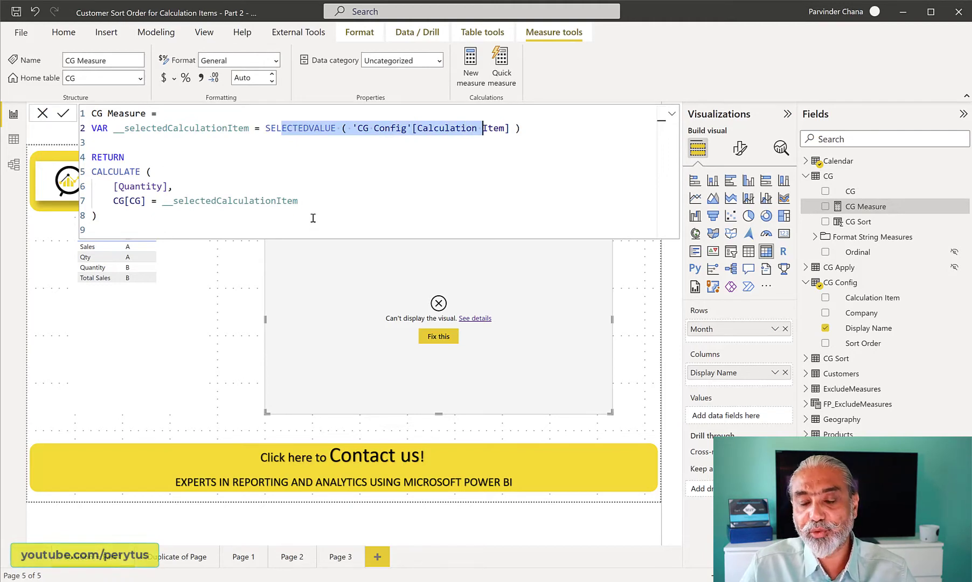
click(467, 390)
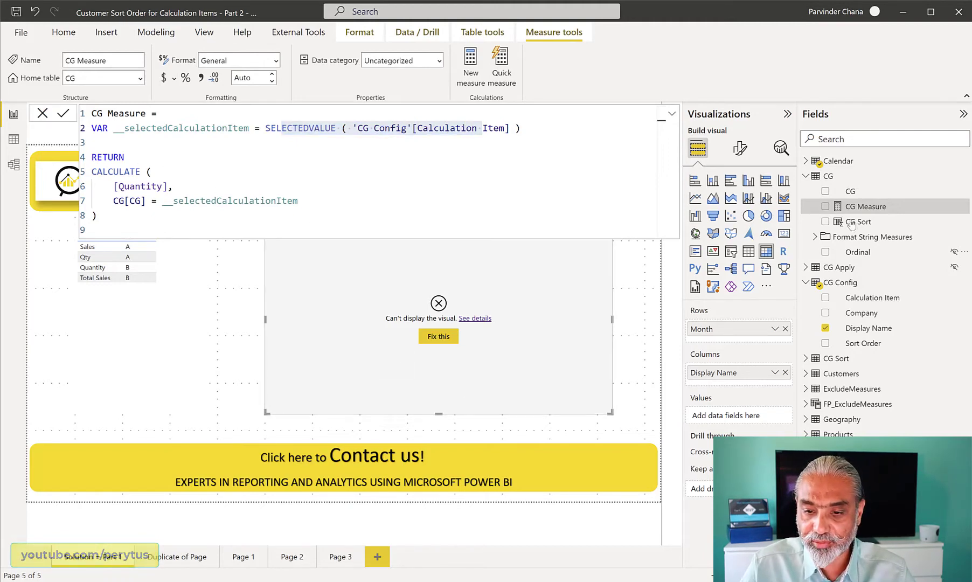
drag(857, 214, 736, 421)
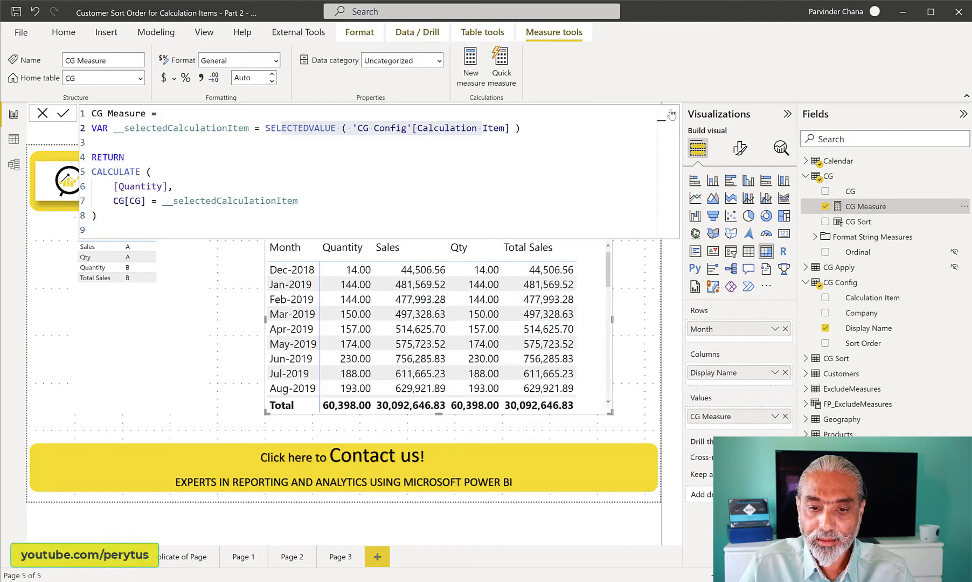
click(672, 113)
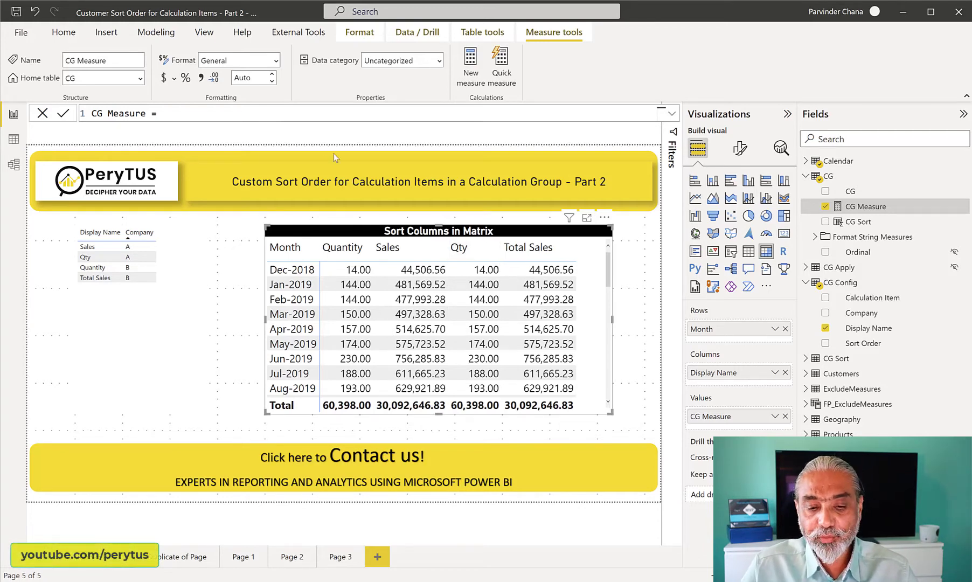
Step: Compare the Display Name and Calculation Item columns in the CG Config data and return to the report page
click(18, 144)
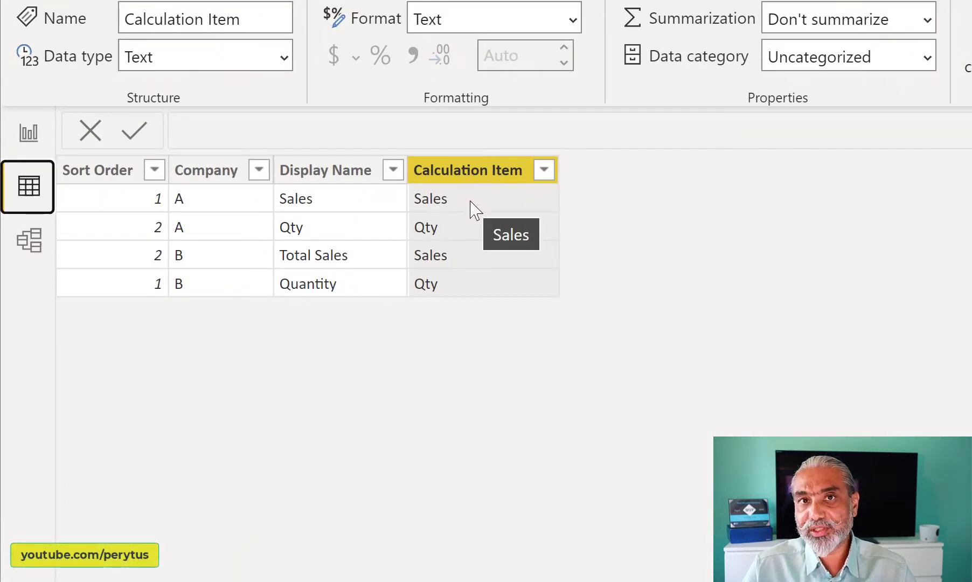
click(466, 203)
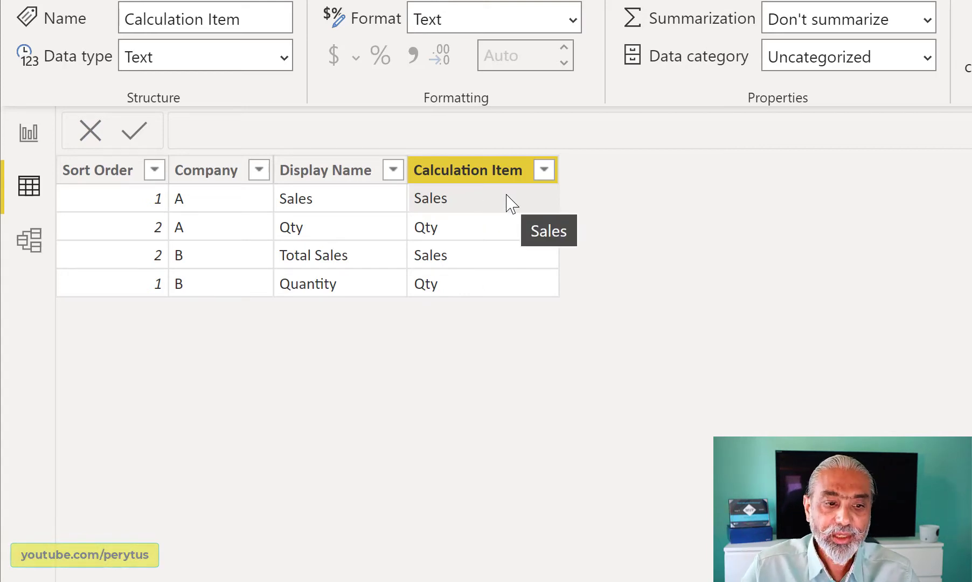
click(22, 133)
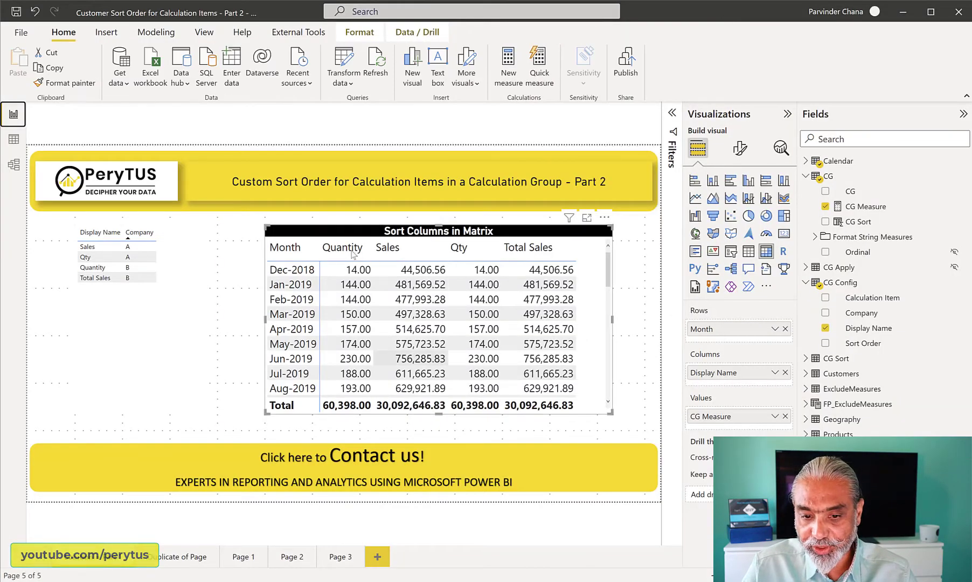
Step: Replace the Display Name and Company table with a narrow slicer on CG Config's Company field beside the matrix
click(201, 216)
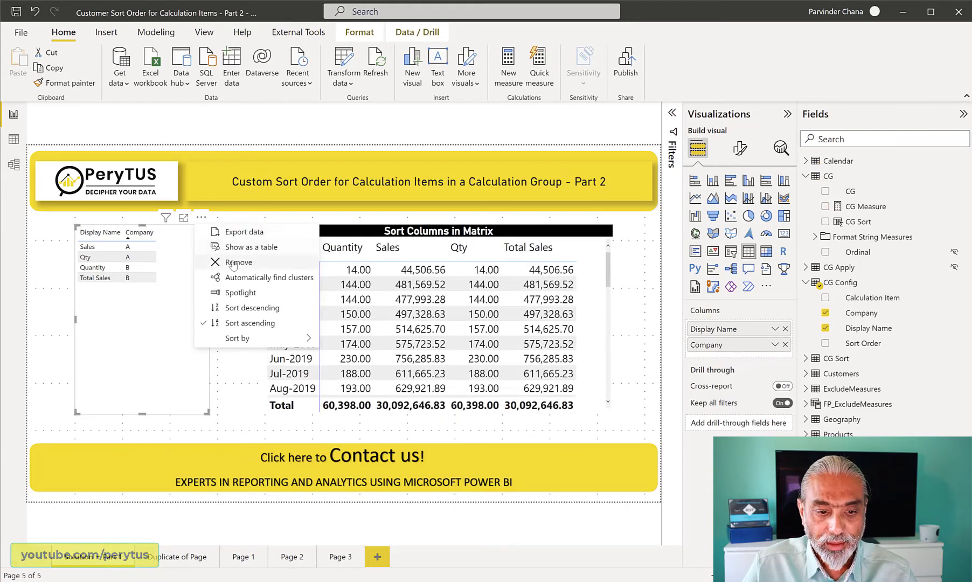
click(233, 263)
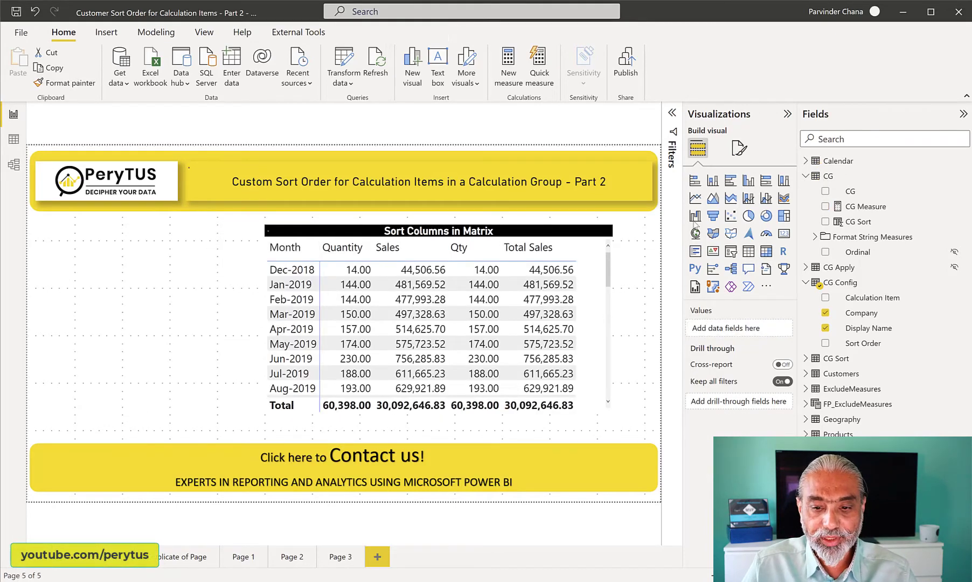
click(872, 314)
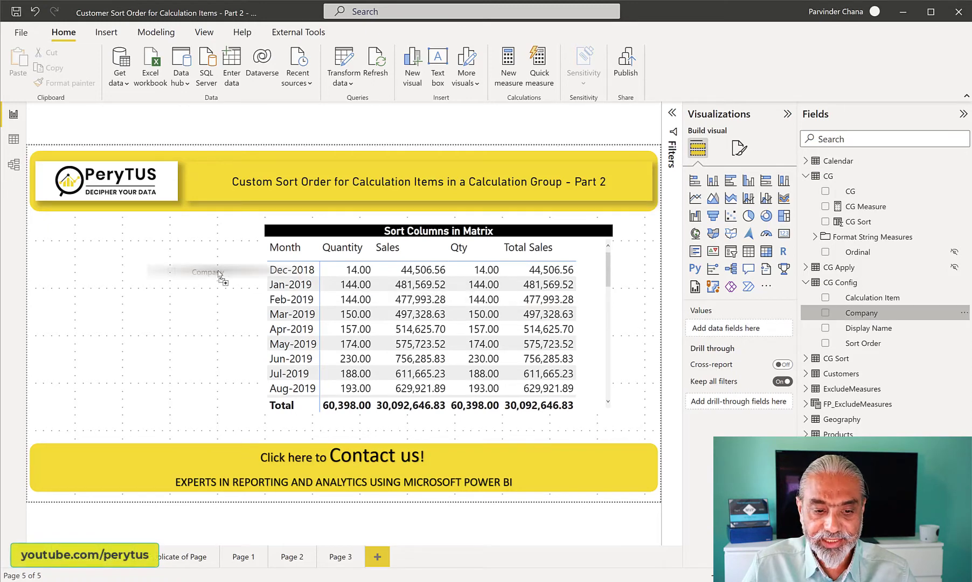
drag(217, 275, 225, 271)
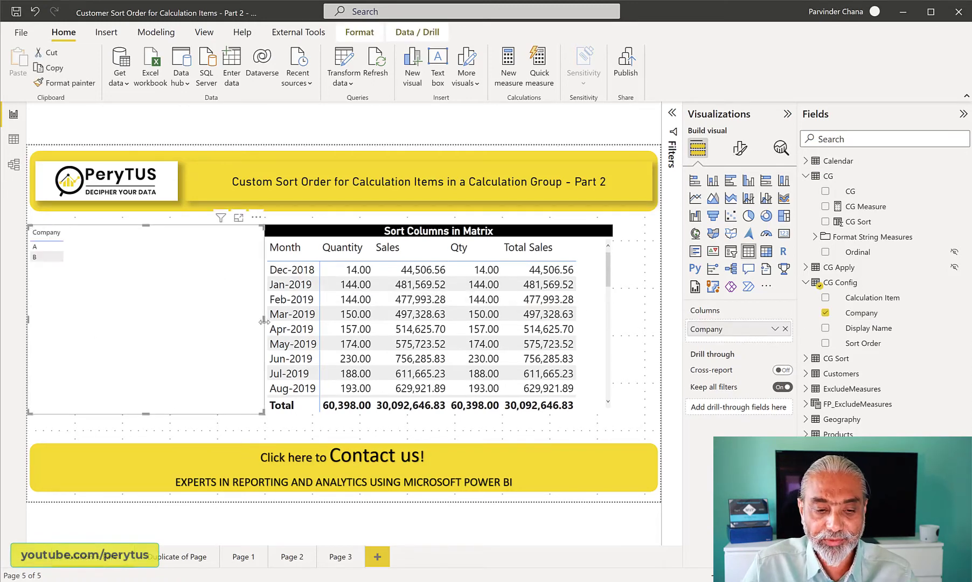
drag(263, 318, 239, 340)
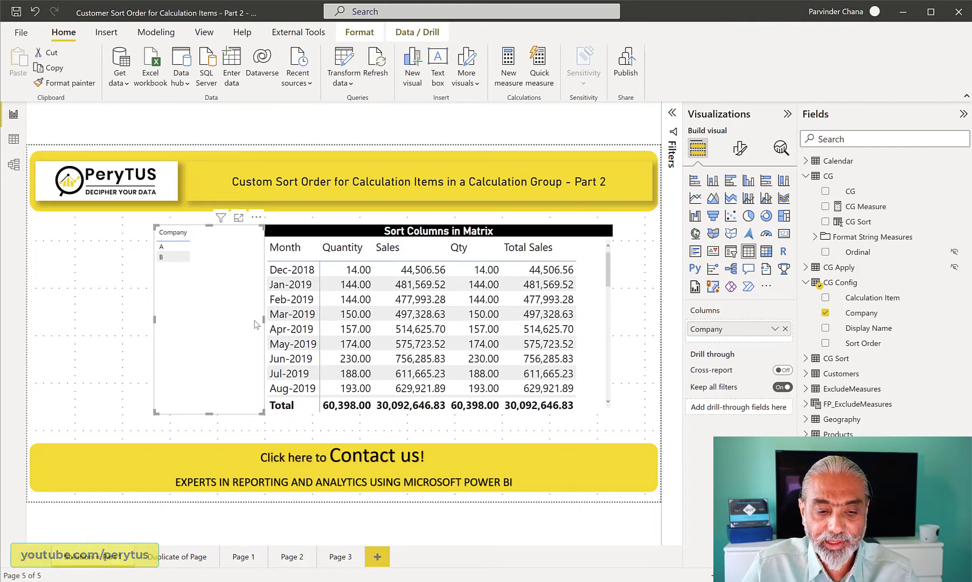
drag(262, 323, 240, 321)
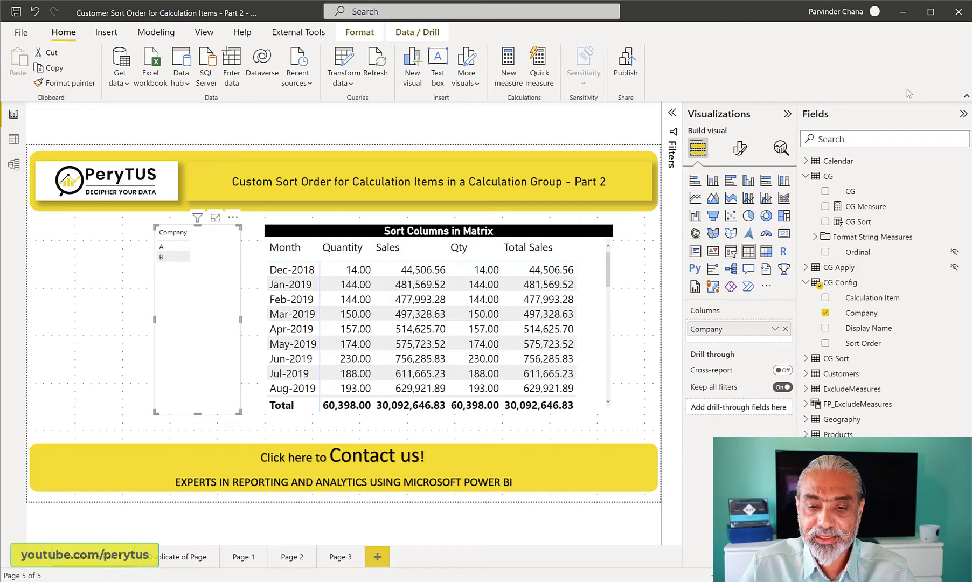
click(730, 251)
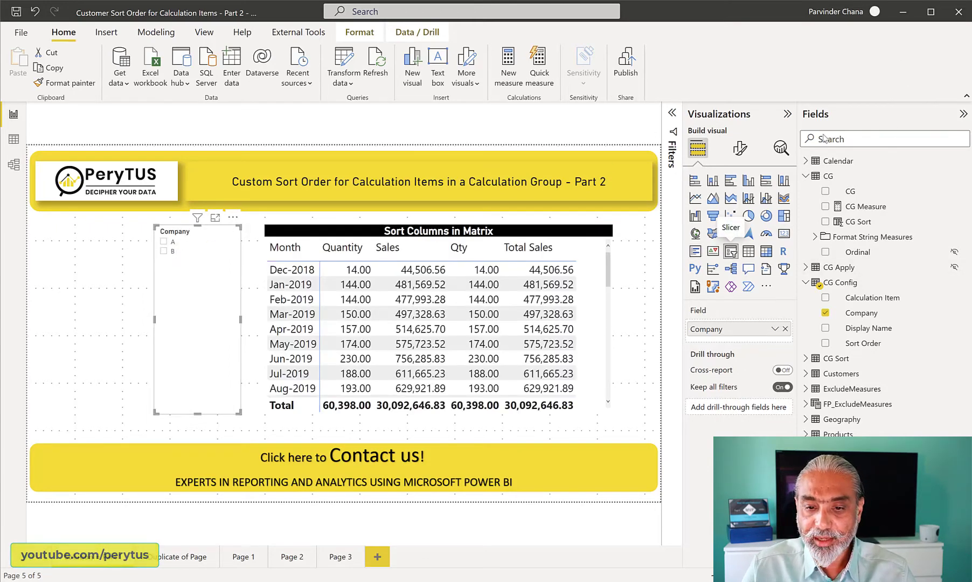
Step: Turn on single select in the Company slicer's selection settings
click(739, 152)
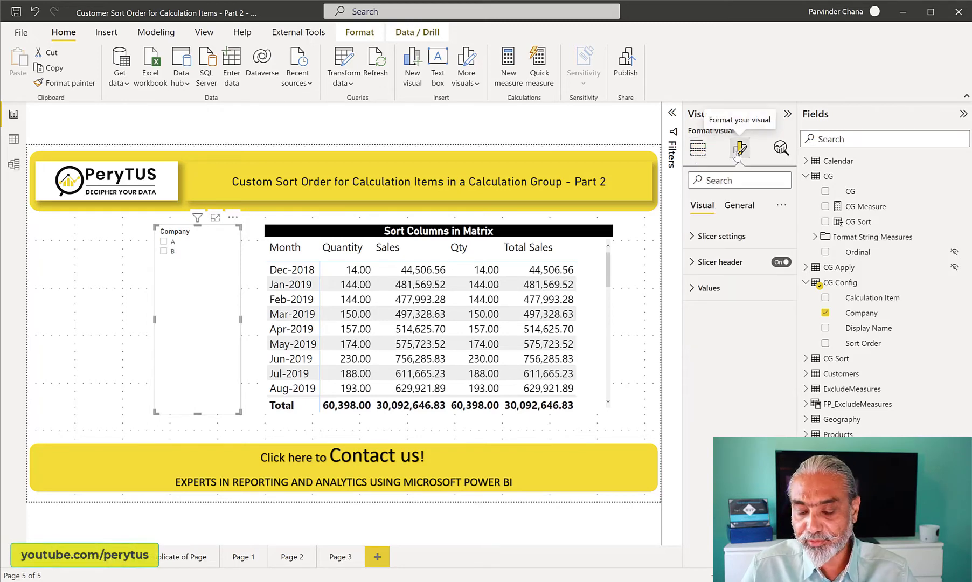
click(692, 262)
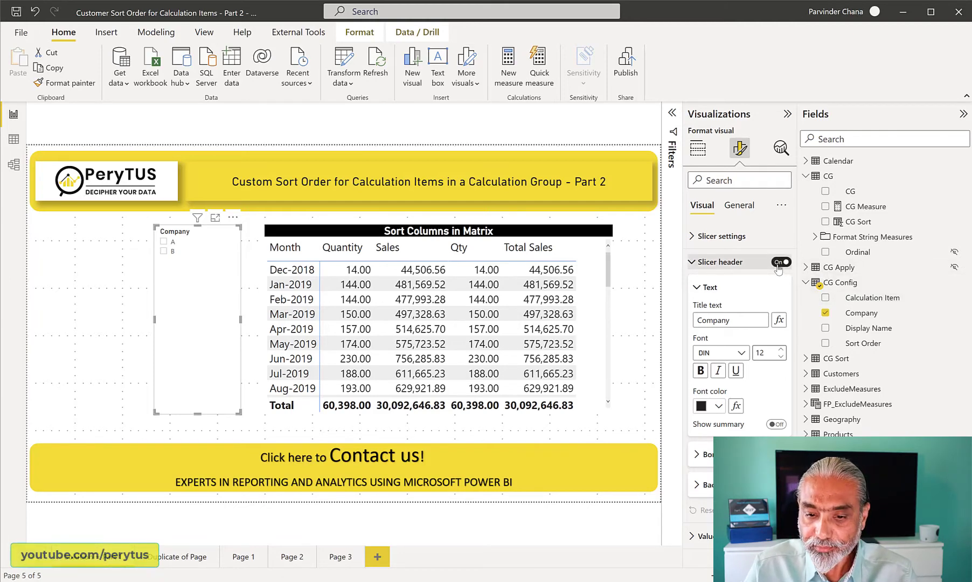
click(697, 240)
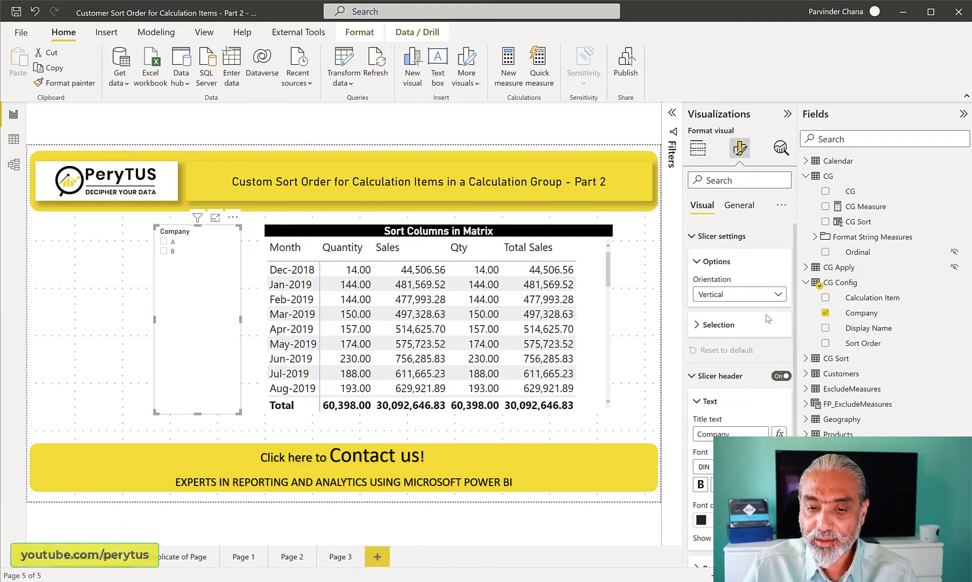
click(705, 326)
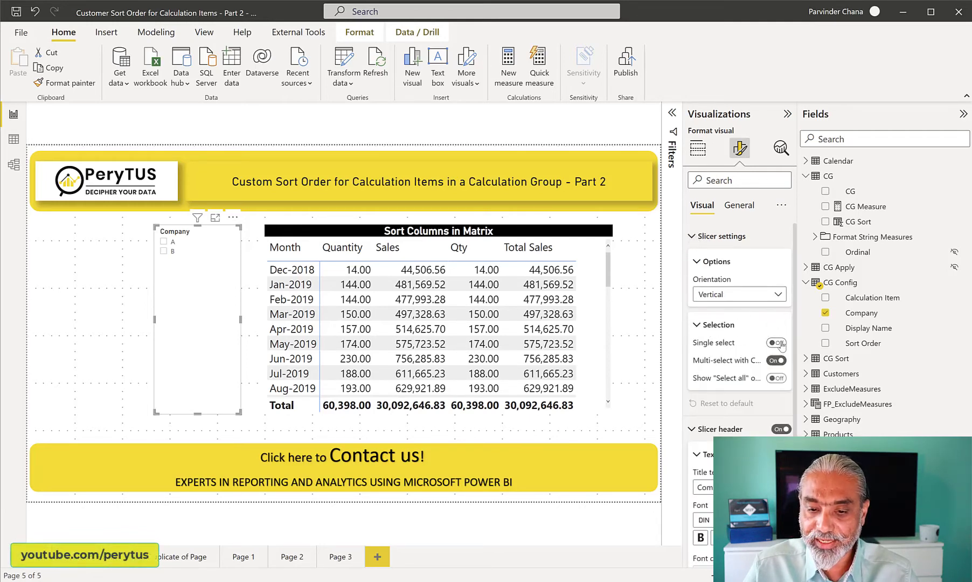
click(776, 343)
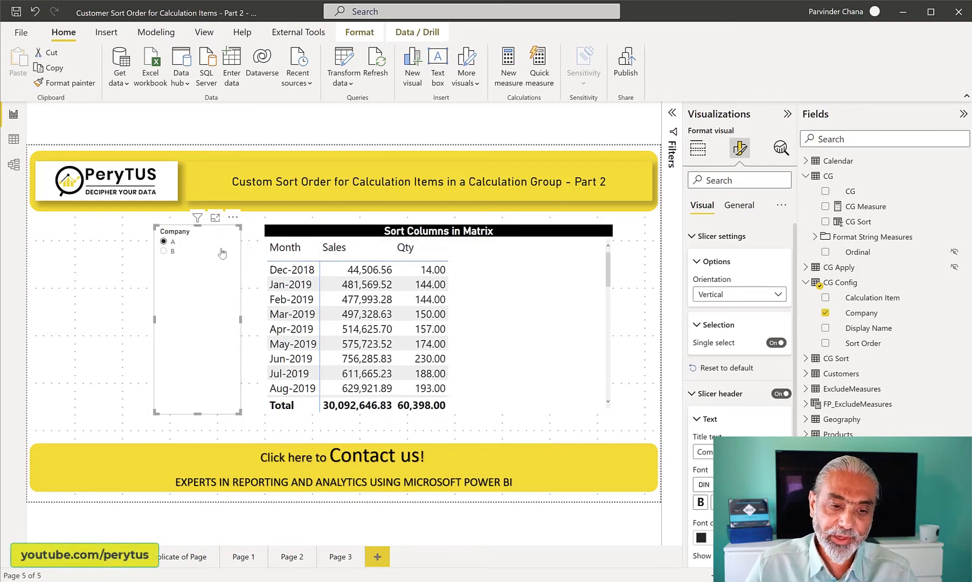
Step: Switch the Company slicer between B and A to compare the matrix columns, check the matrix's field setup, and leave B selected
click(167, 252)
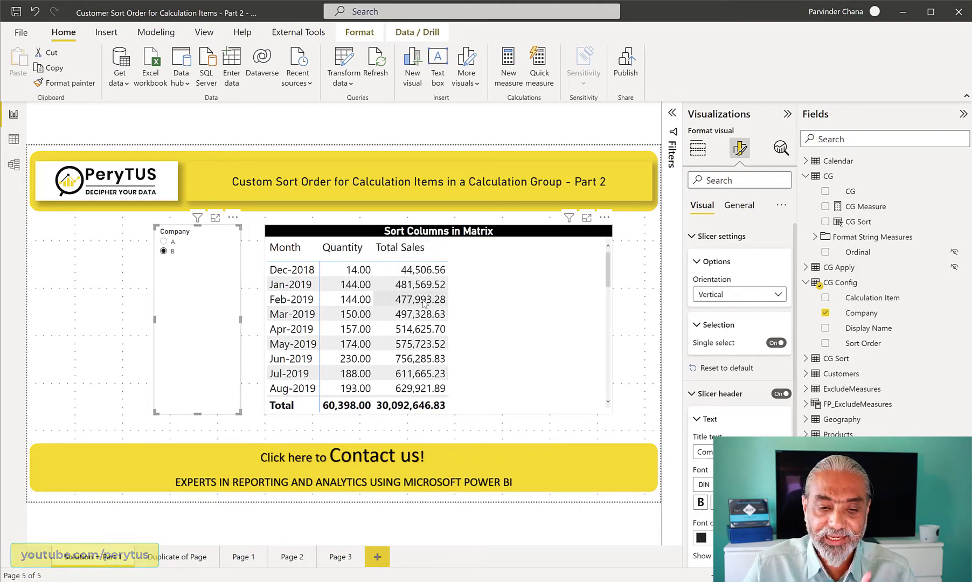
click(164, 241)
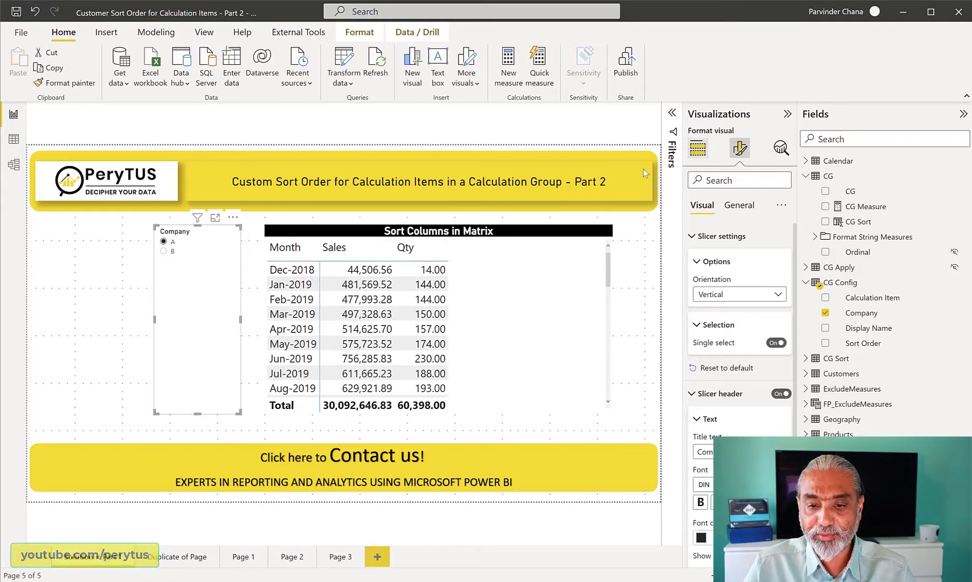
click(698, 148)
click(506, 323)
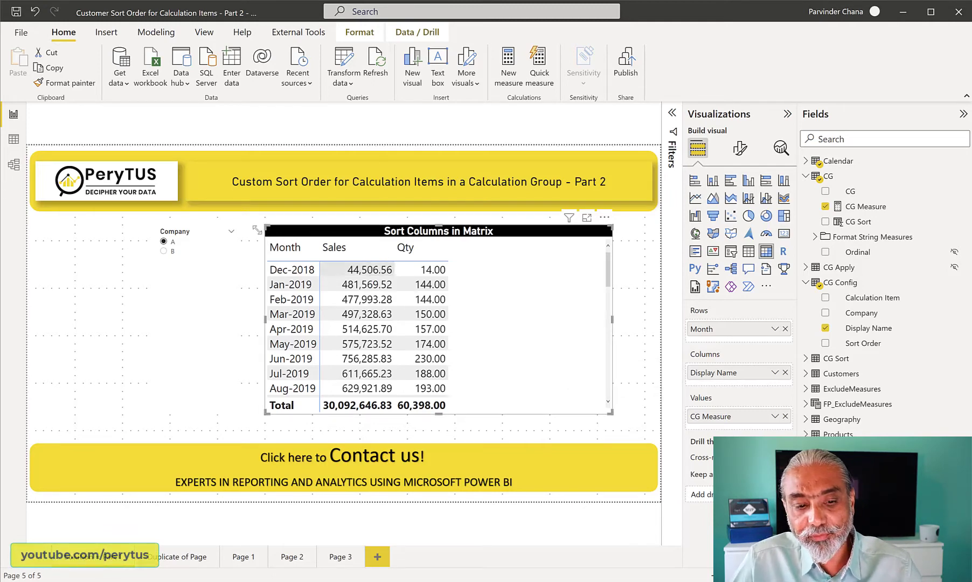
click(165, 251)
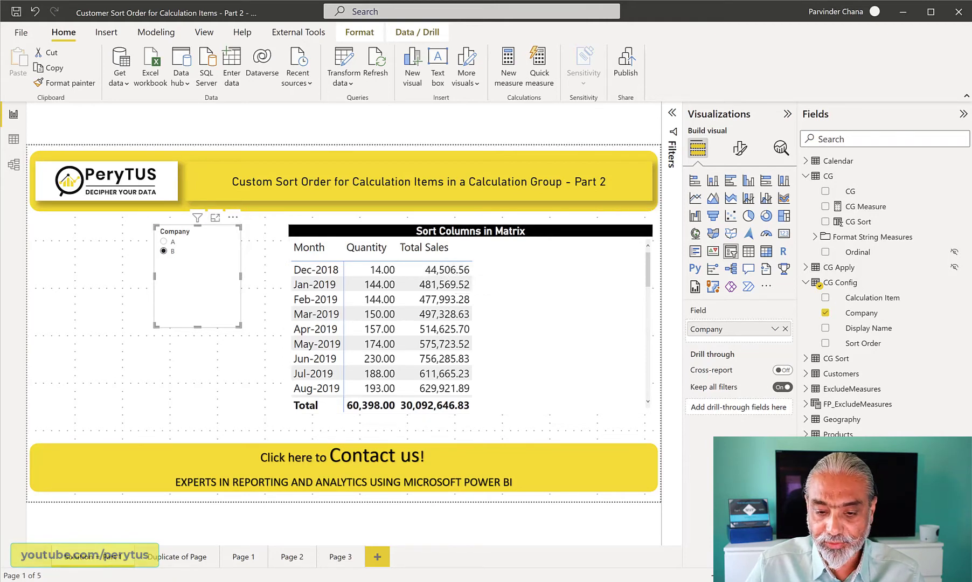
Step: Switch to Tabular Editor and view the format string expression of the Sales calculation item in CG
key(alt+Tab)
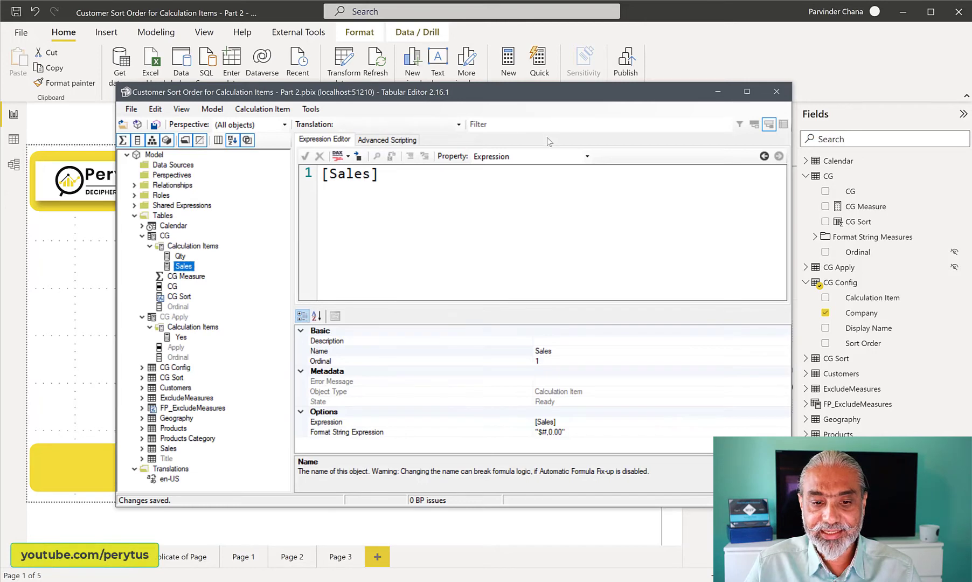
click(584, 159)
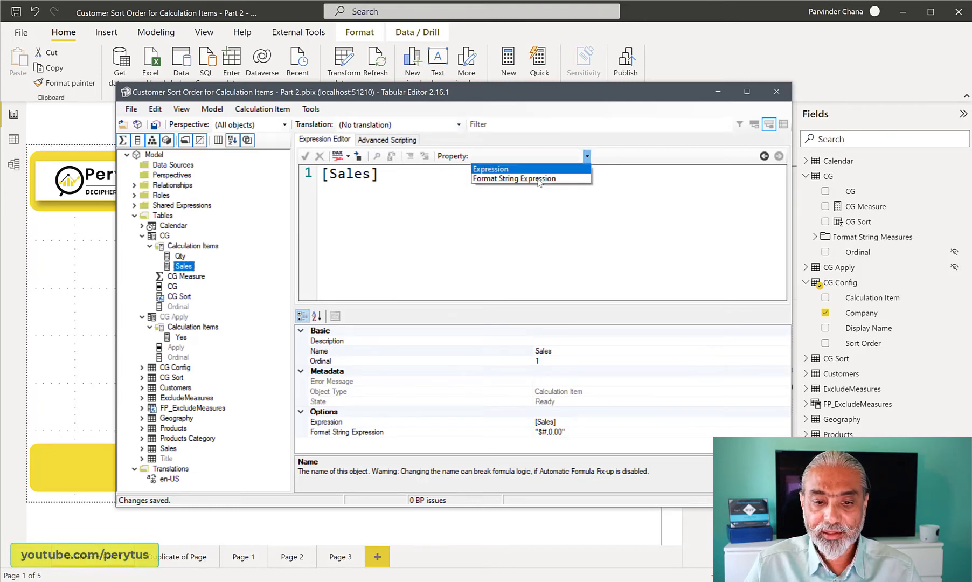
click(536, 179)
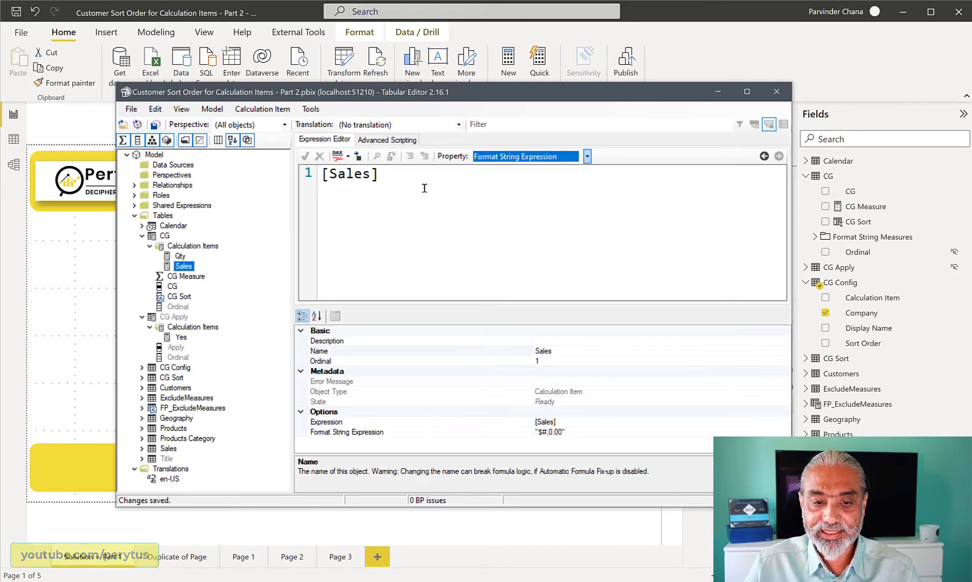
click(338, 182)
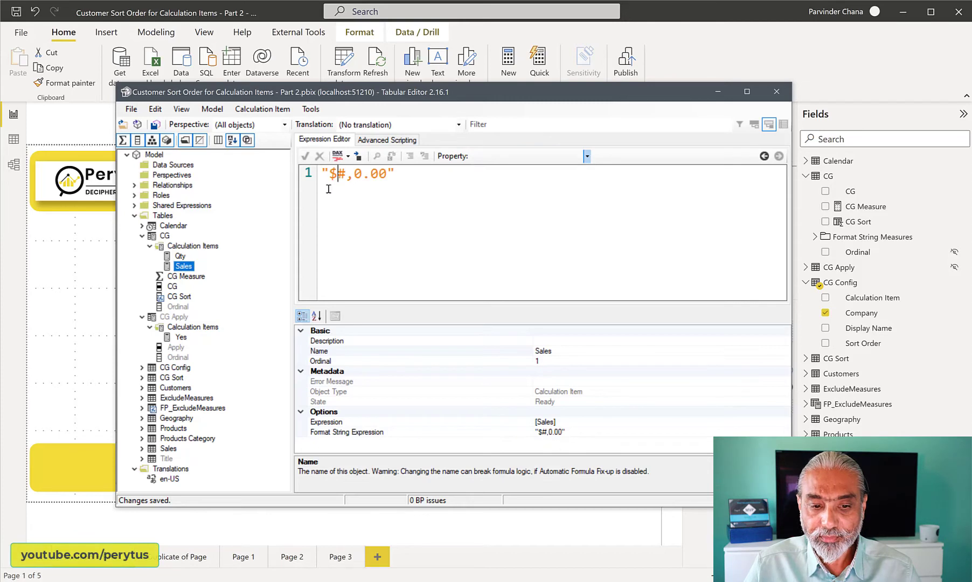
Step: View the Qty calculation item's format string expression and return to the Power BI report to compare the matrix's number formats
click(180, 256)
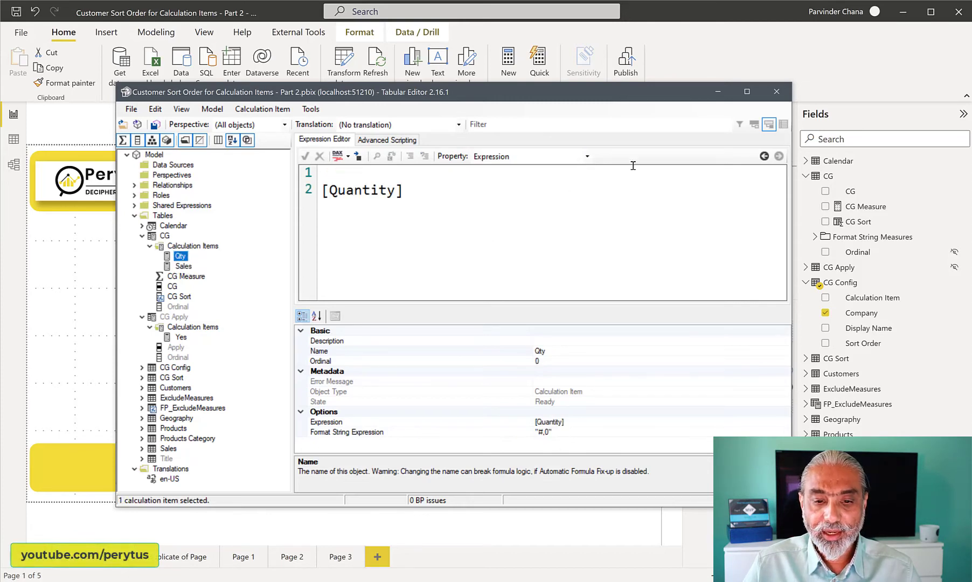
click(587, 157)
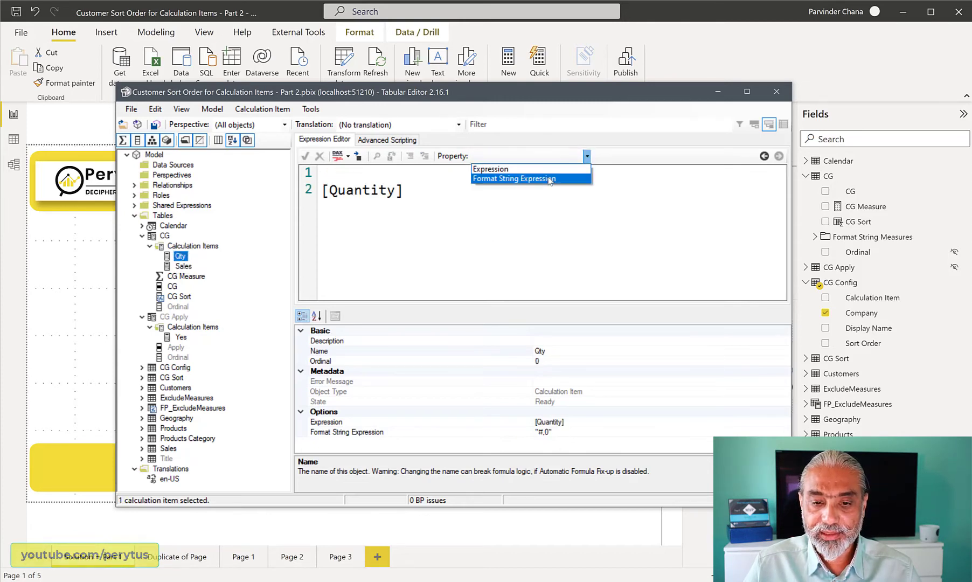
click(514, 179)
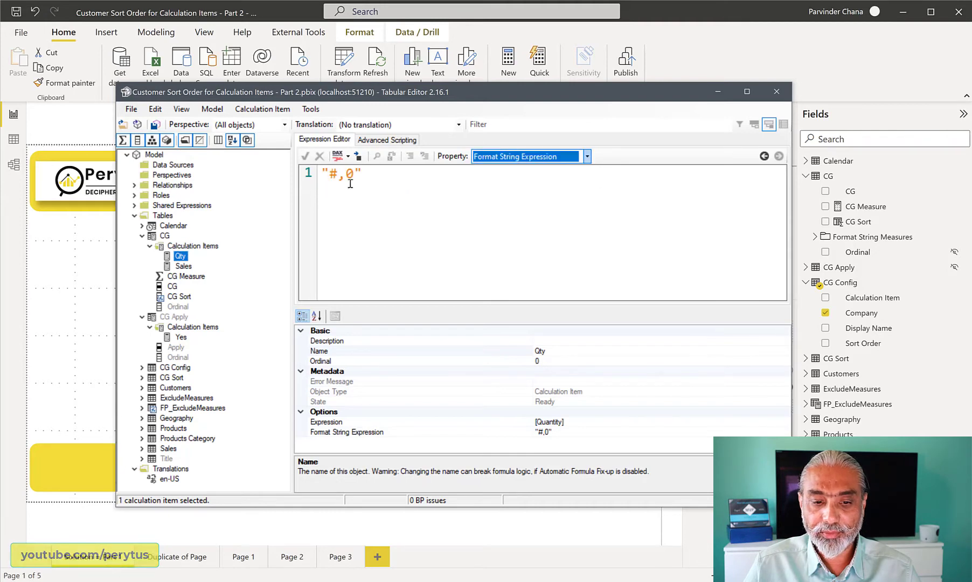
click(370, 180)
key(ctrl+a)
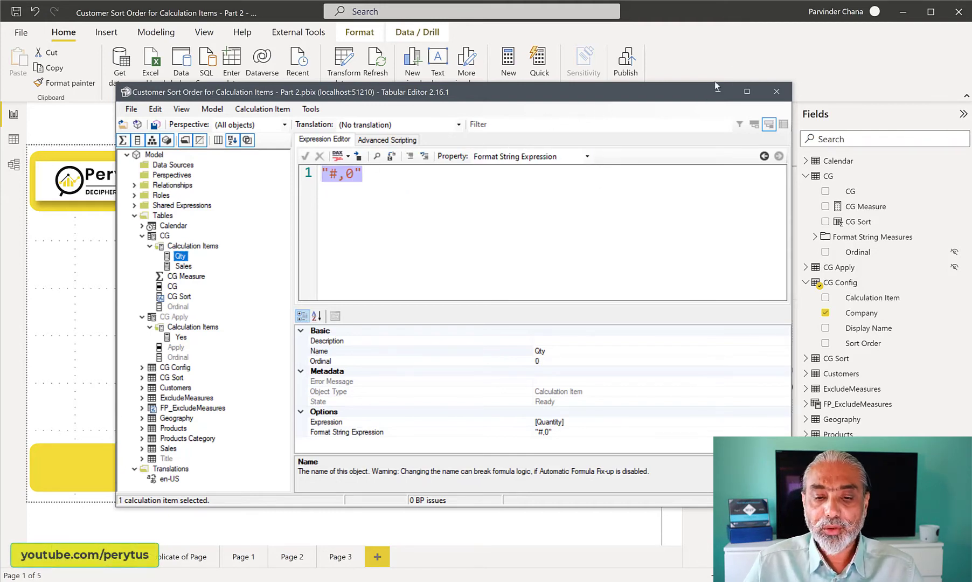
click(736, 55)
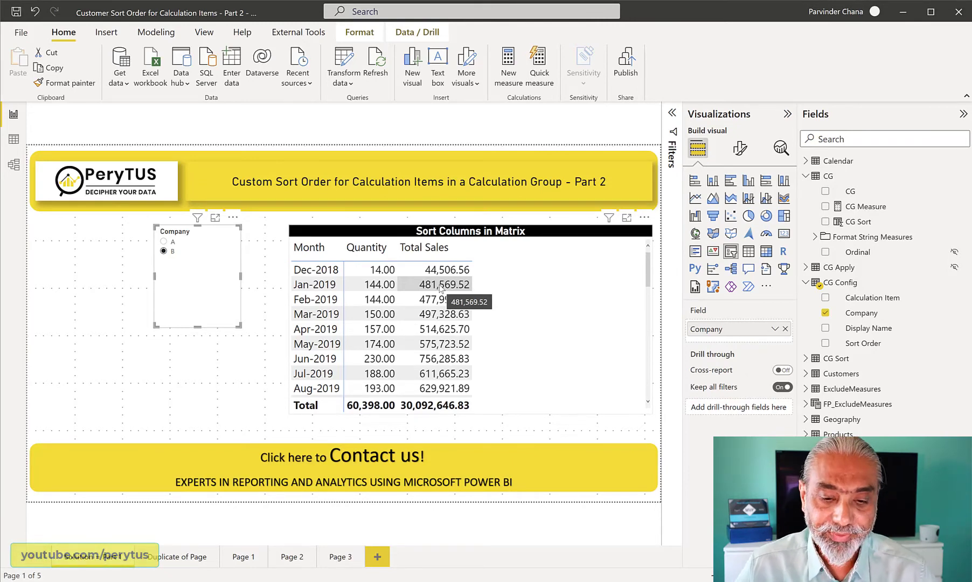
Step: Open CG Measure's formula in Power BI, switch to Tabular Editor and make the CG Apply calculation group visible
click(881, 213)
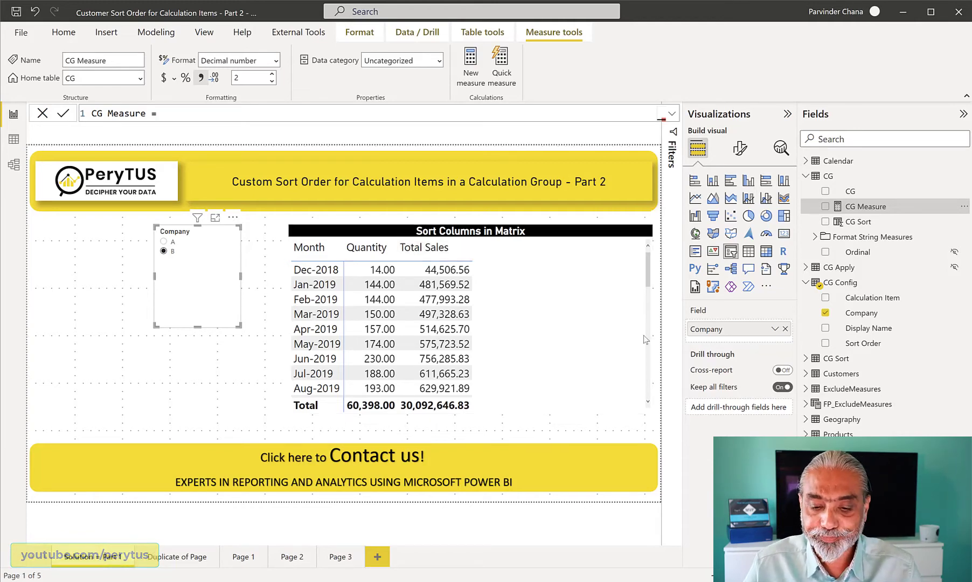
key(alt+Tab)
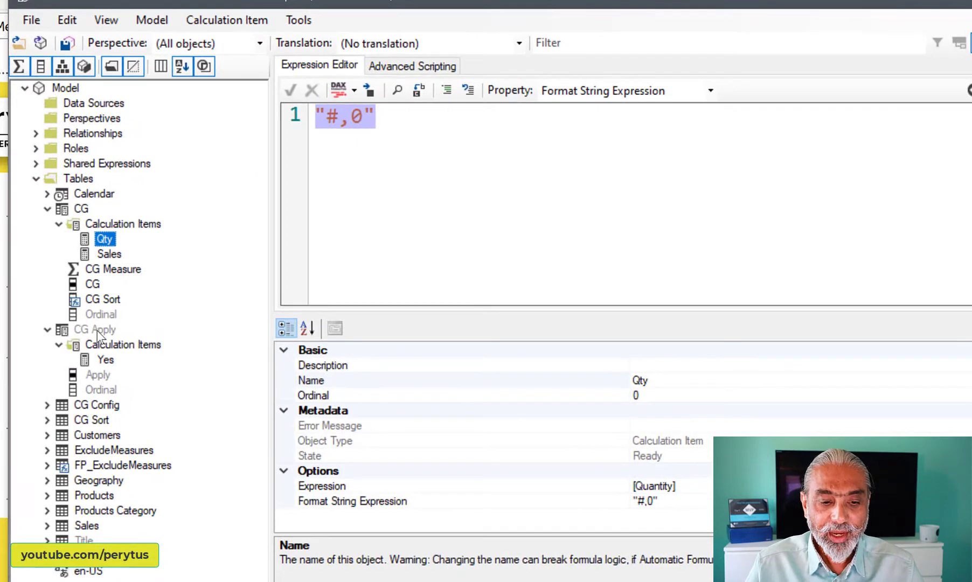
click(175, 318)
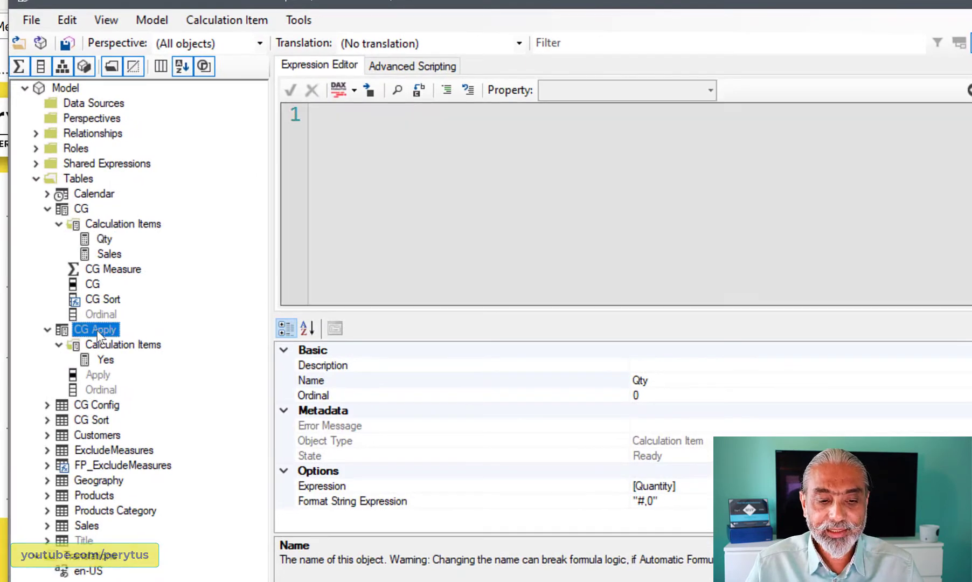
right_click(97, 330)
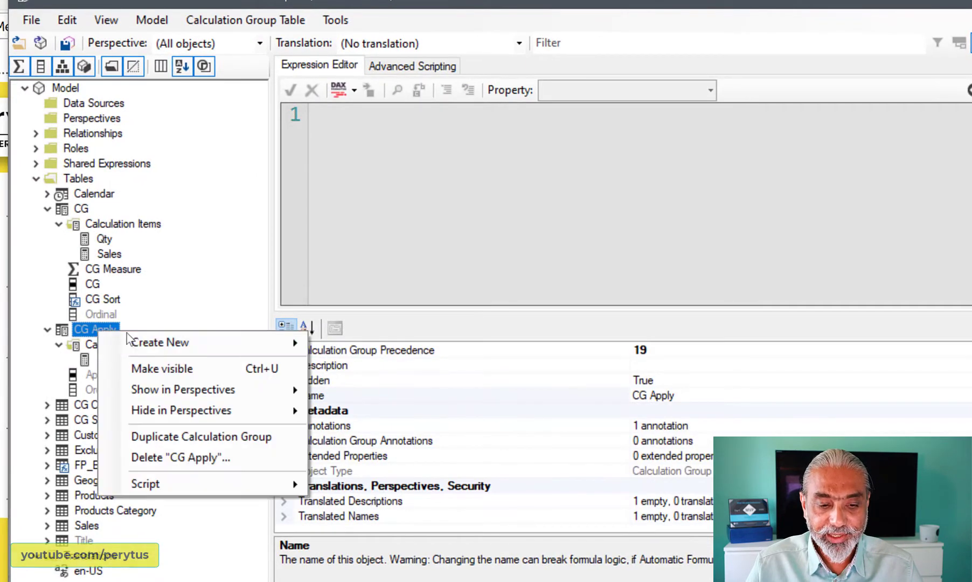
click(178, 372)
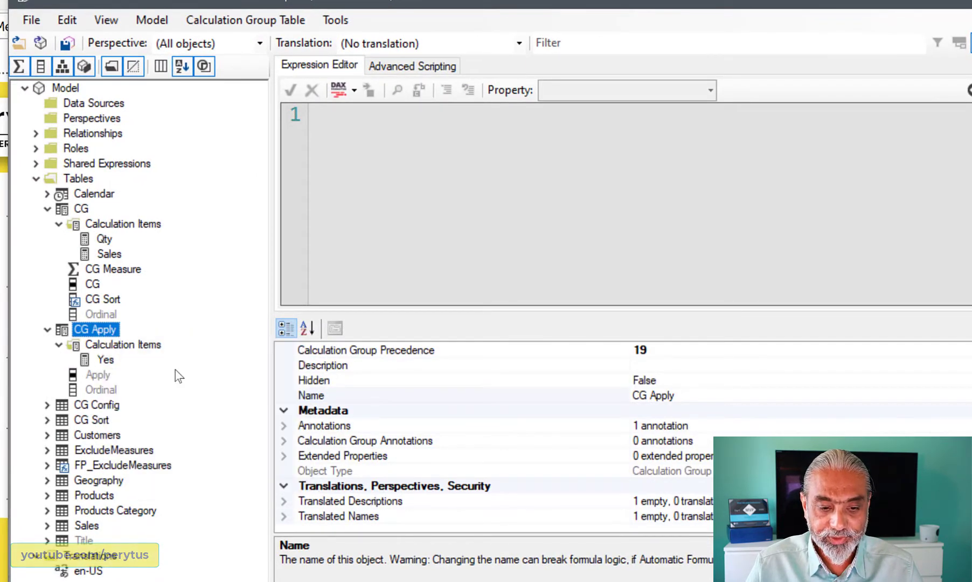
Step: Examine the SELECTEDMEASURE () expression of CG Apply's Yes calculation item
click(98, 375)
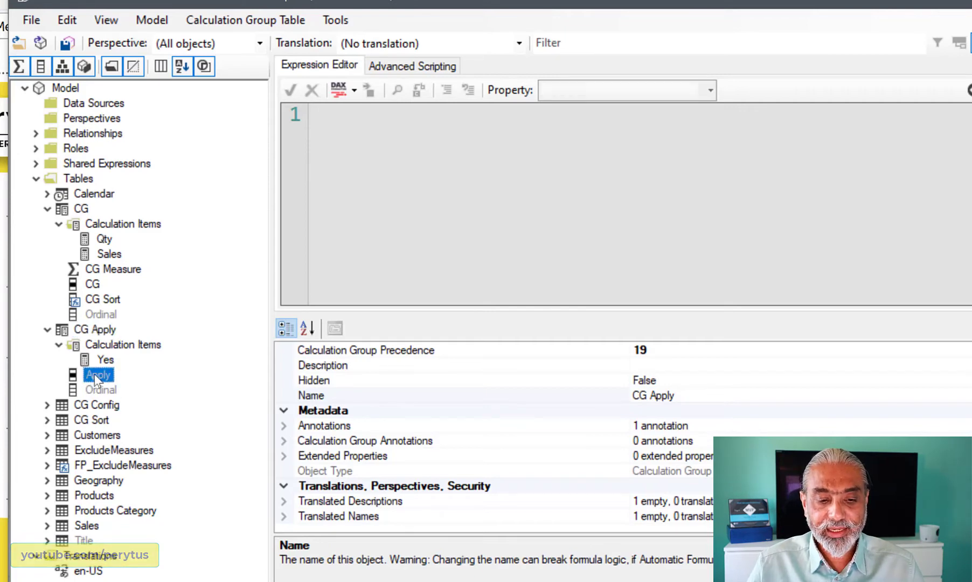
click(106, 359)
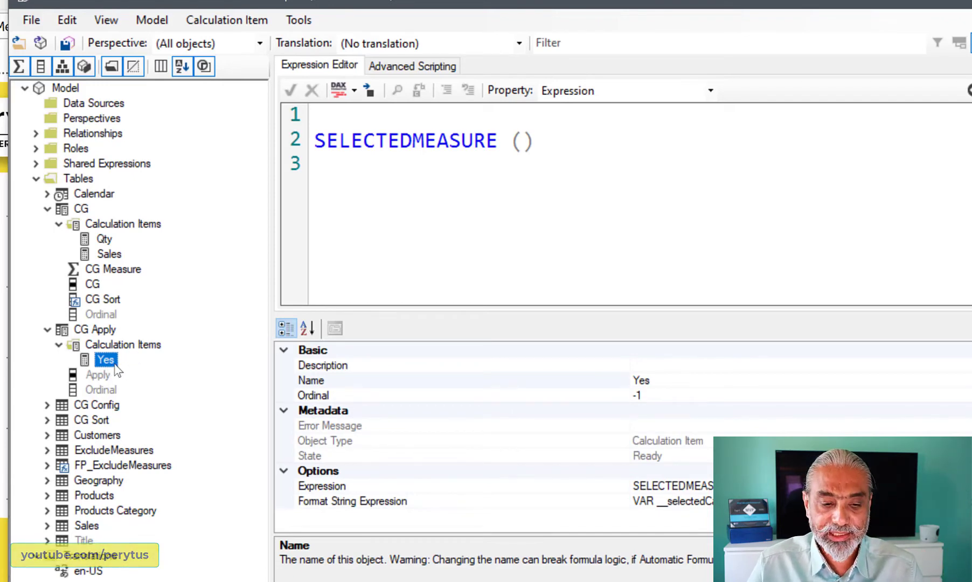
drag(605, 139, 286, 134)
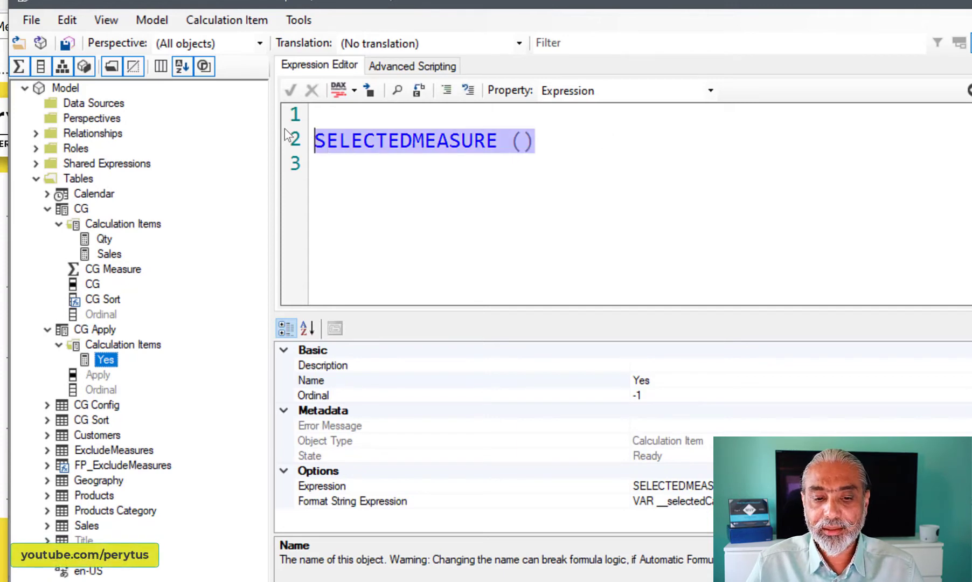
click(538, 171)
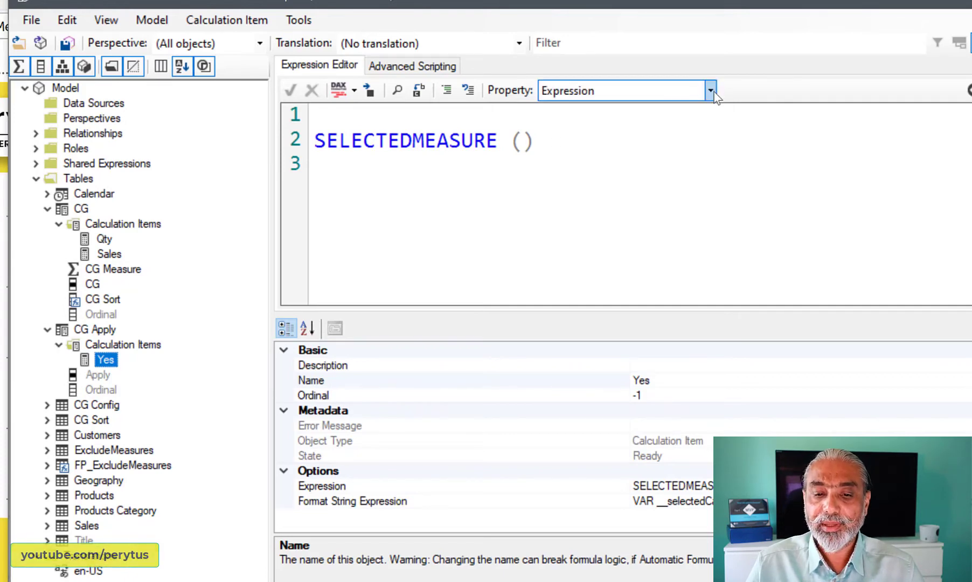
Step: In the Yes item's format string expression, move SELECTEDVALUE ( 'CG Config'[Calculation Item] ) onto its own line
click(711, 90)
click(711, 91)
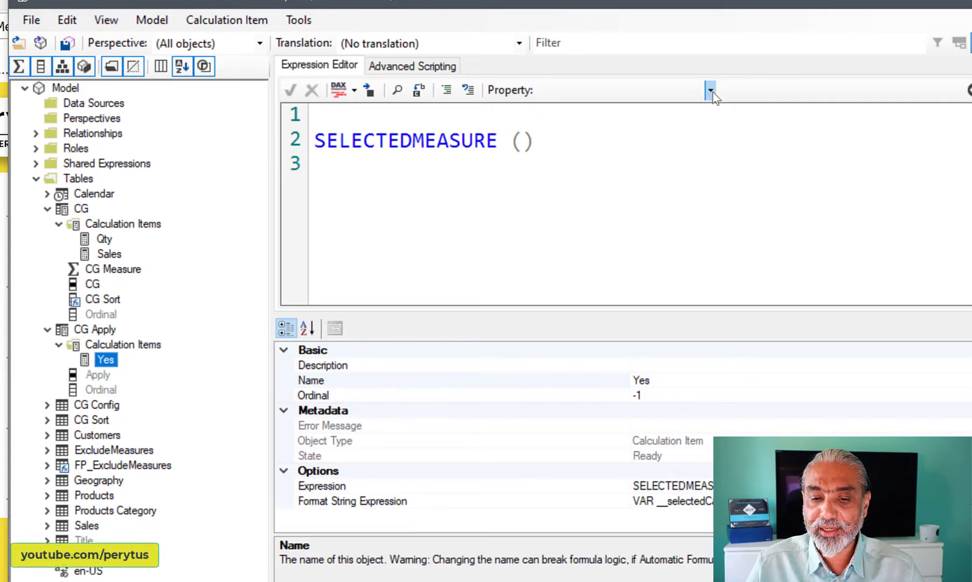
click(711, 91)
click(655, 123)
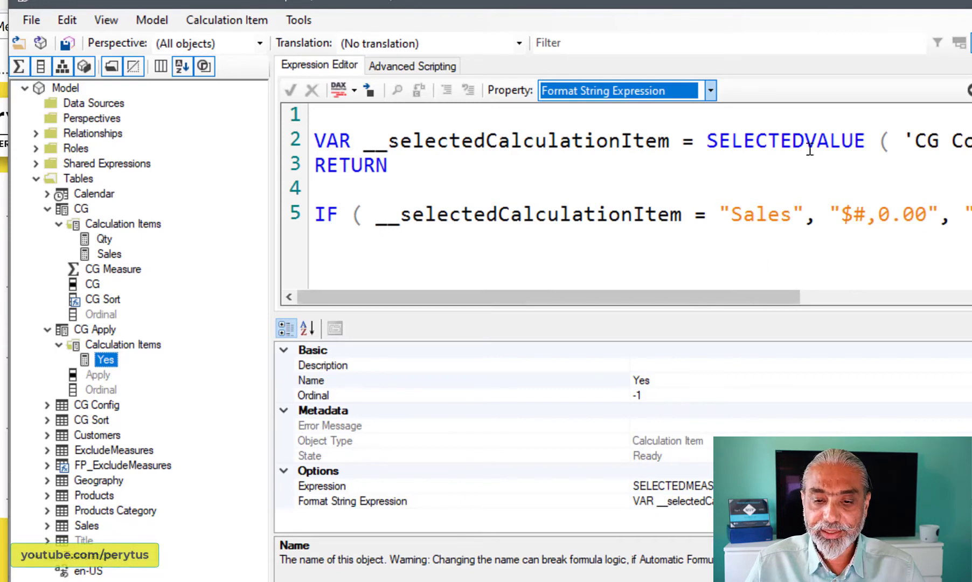
click(708, 141)
key(Return)
text(\)
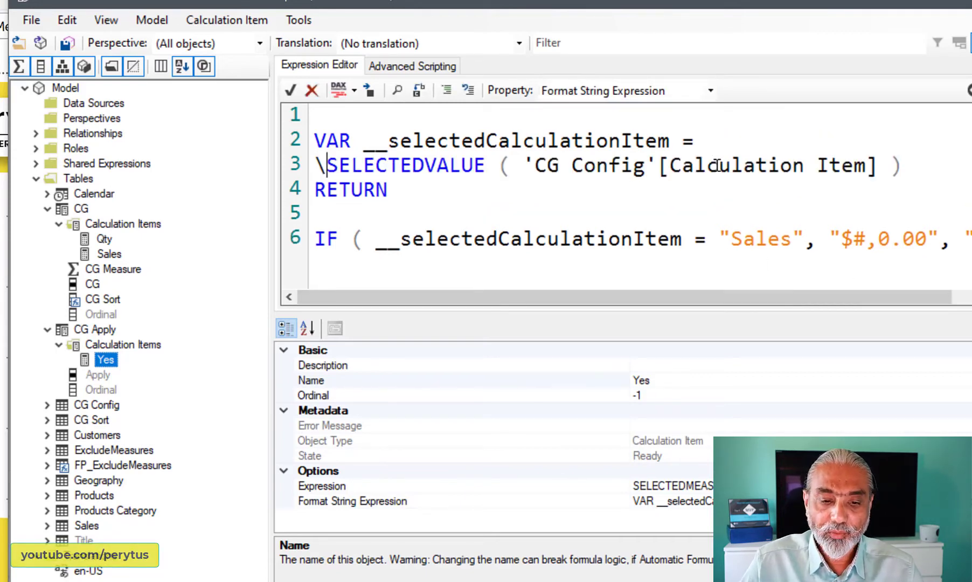
key(BackSpace)
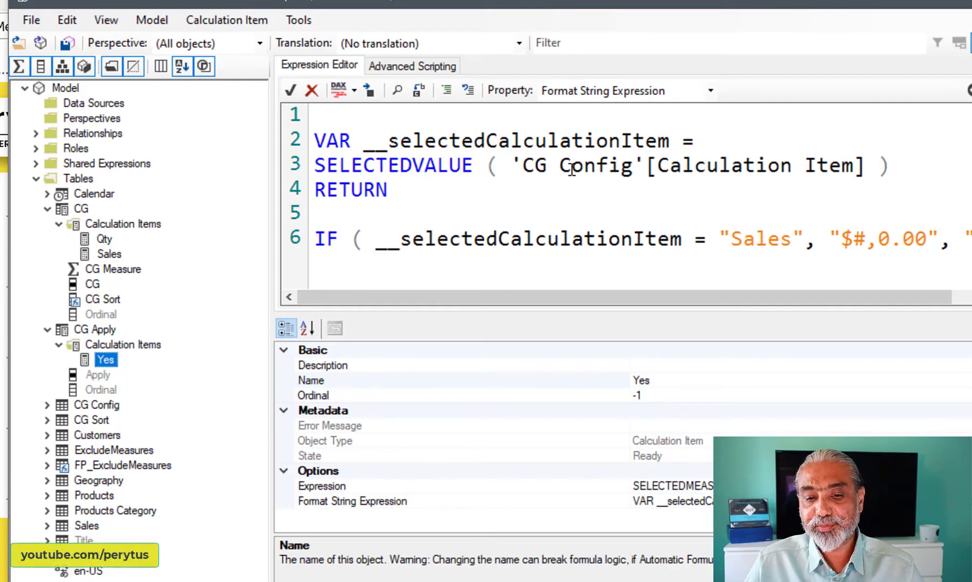
Step: Examine the CG Config reference and the IF condition that assigns "$#,0.00" to Sales and "#,0" otherwise
drag(535, 166, 653, 166)
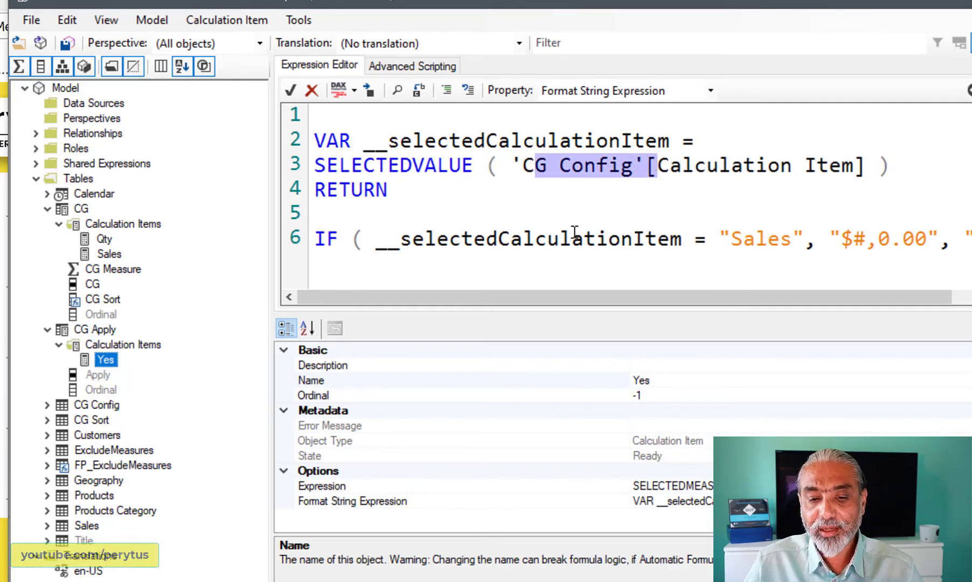
click(370, 238)
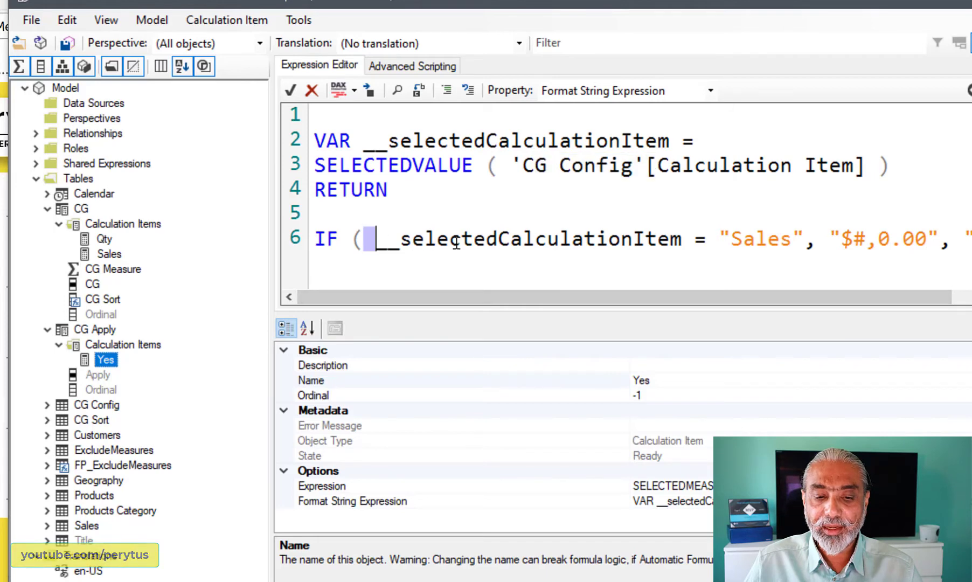
drag(456, 243, 710, 237)
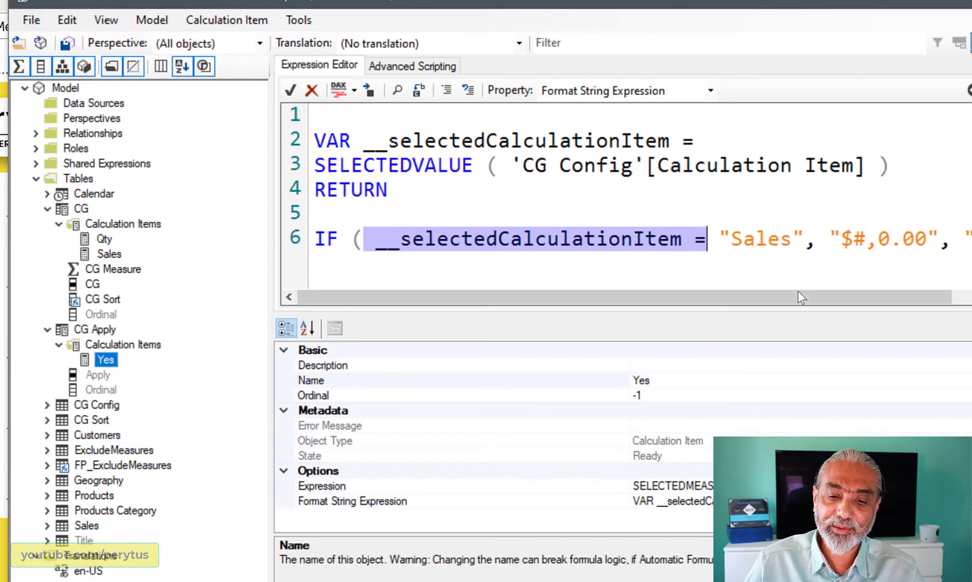
drag(850, 298, 888, 298)
drag(800, 237, 970, 237)
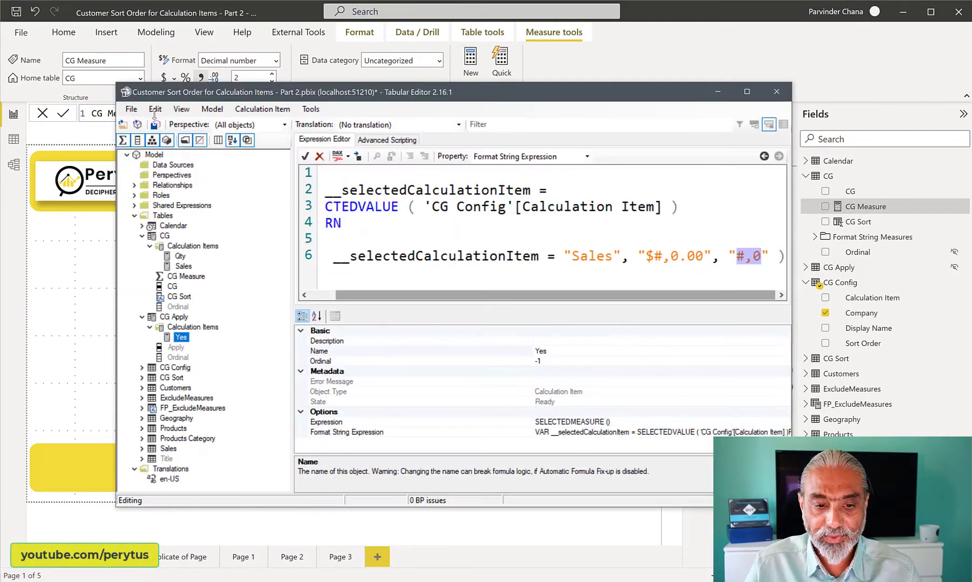
Step: Save the Tabular Editor changes to the model, return to Power BI and unhide the CG Apply table
click(155, 125)
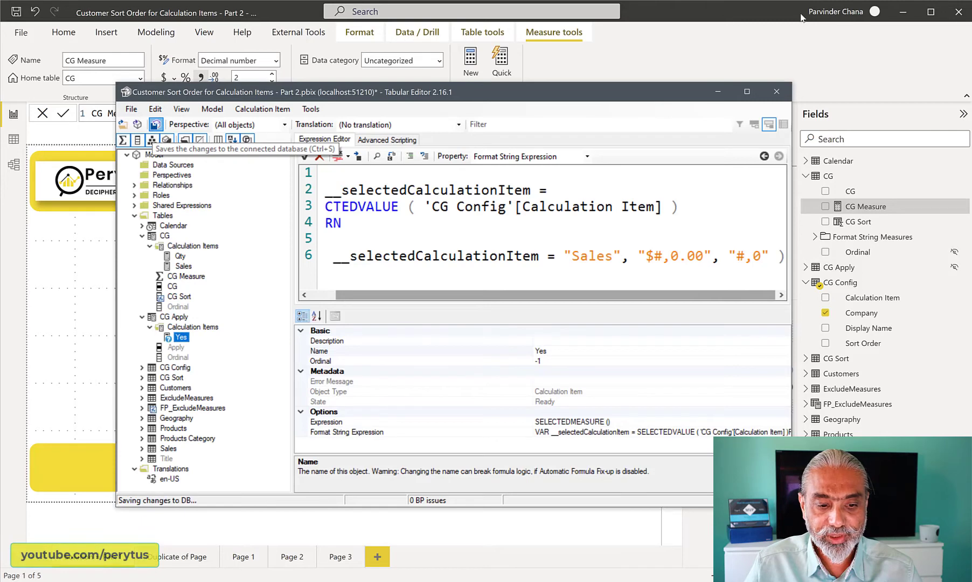
click(760, 49)
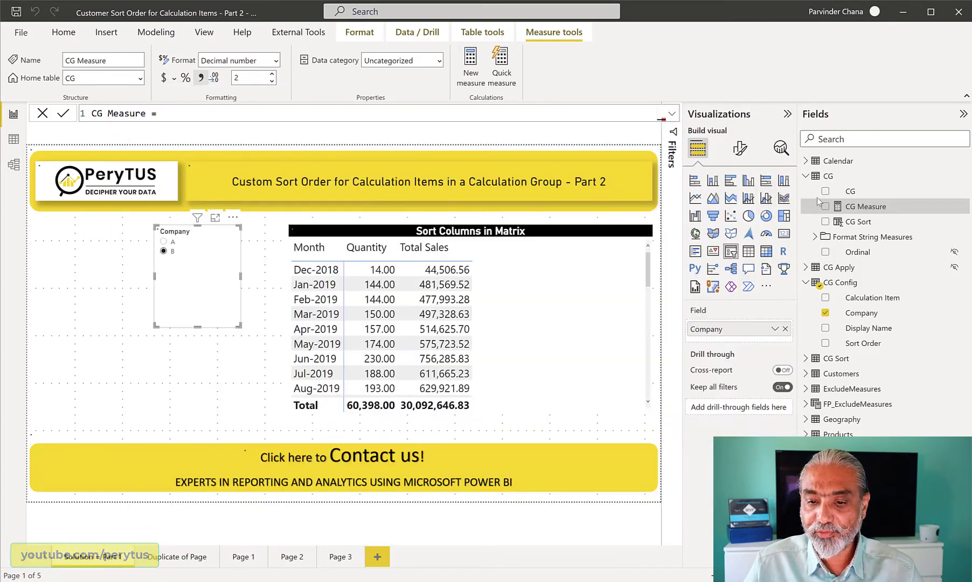
click(806, 269)
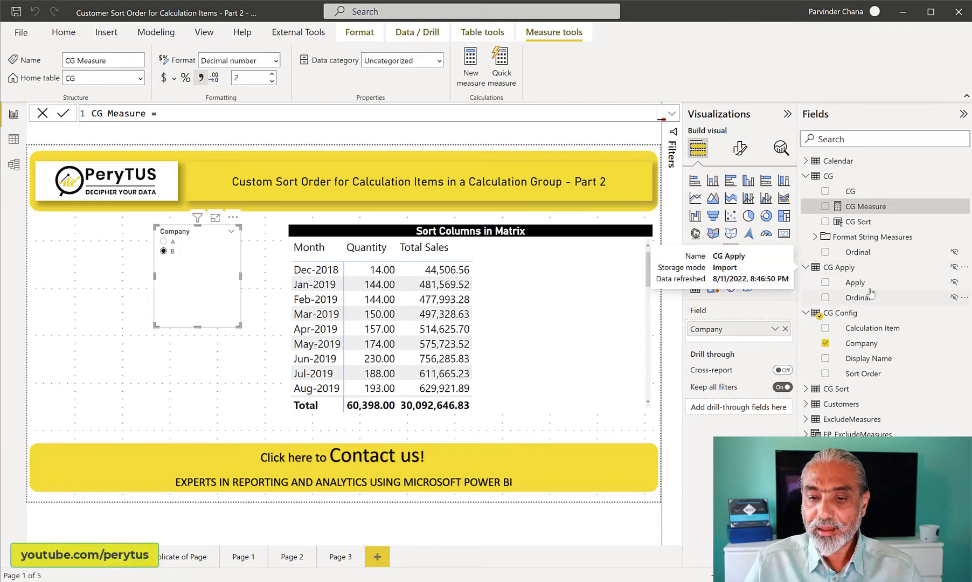
click(964, 268)
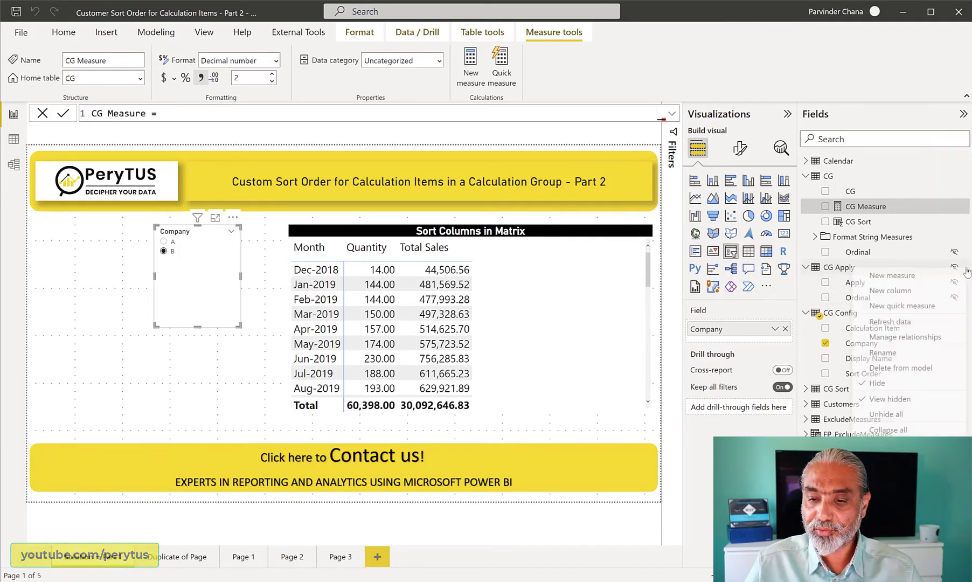
click(884, 383)
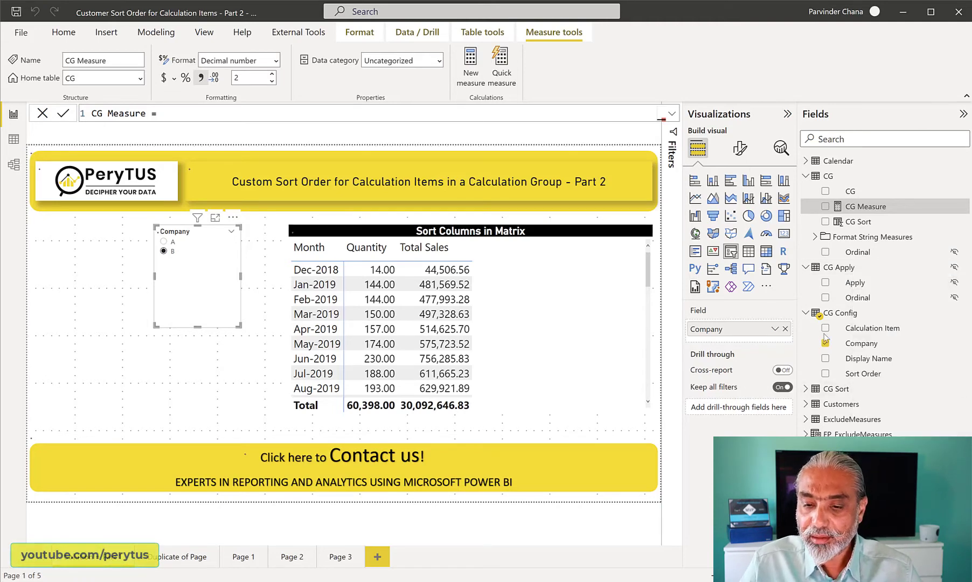
click(851, 285)
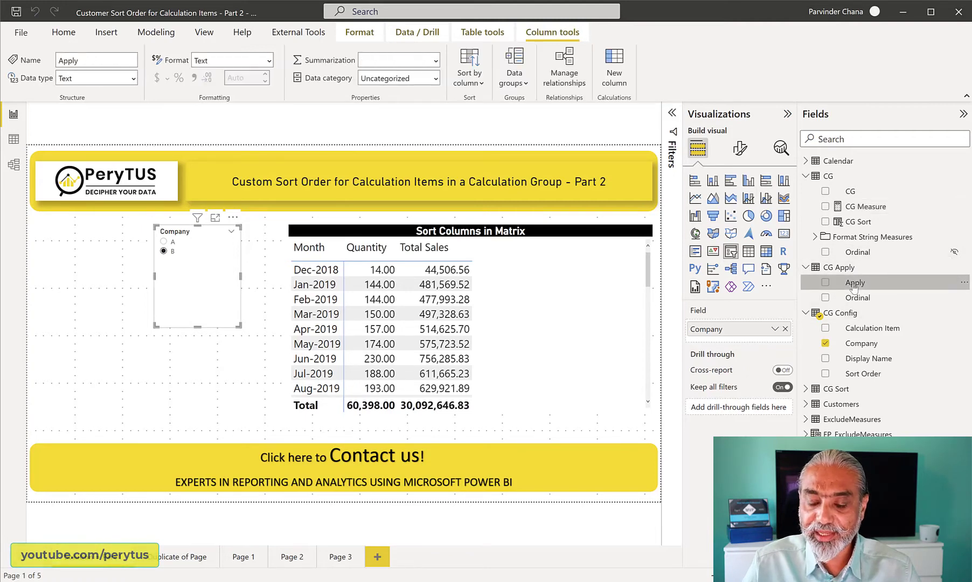
drag(844, 293, 196, 384)
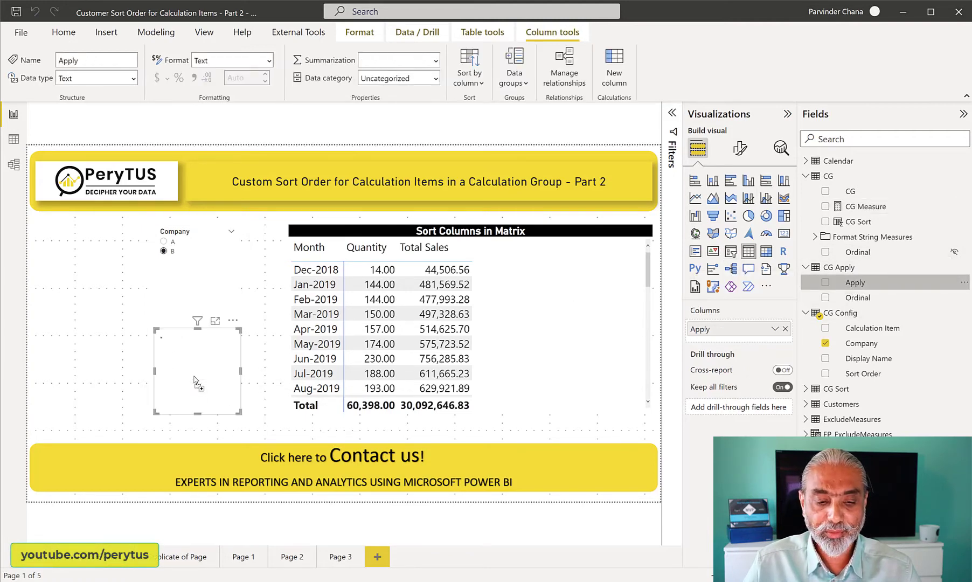
click(233, 321)
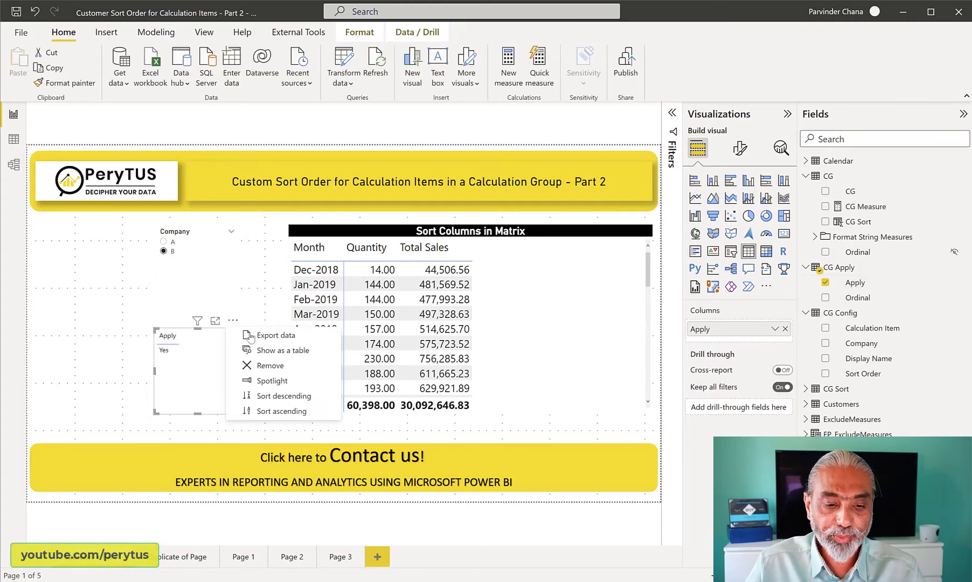
click(257, 366)
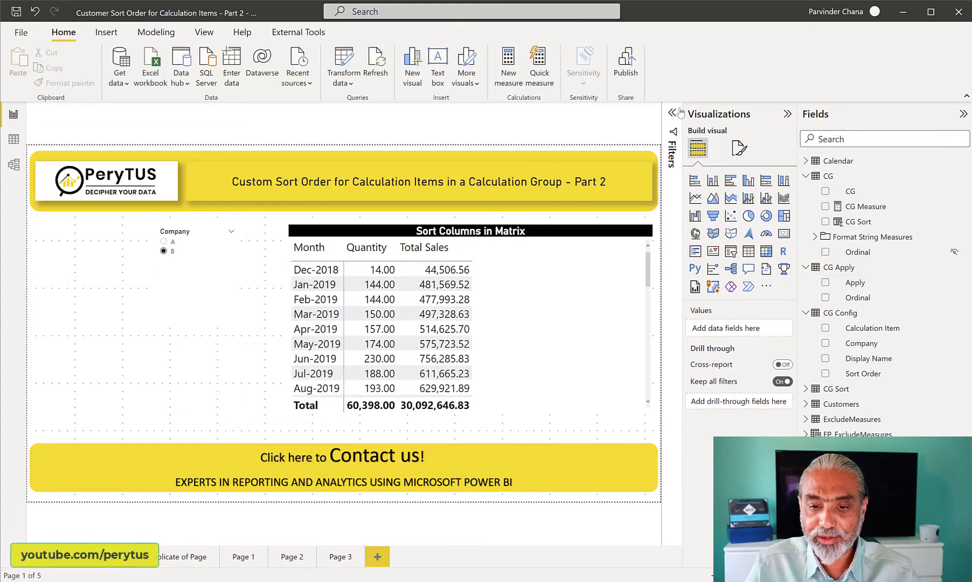
Step: Add CG Apply's Apply field as a filter on all pages set to Yes, and select company A in the slicer
click(673, 113)
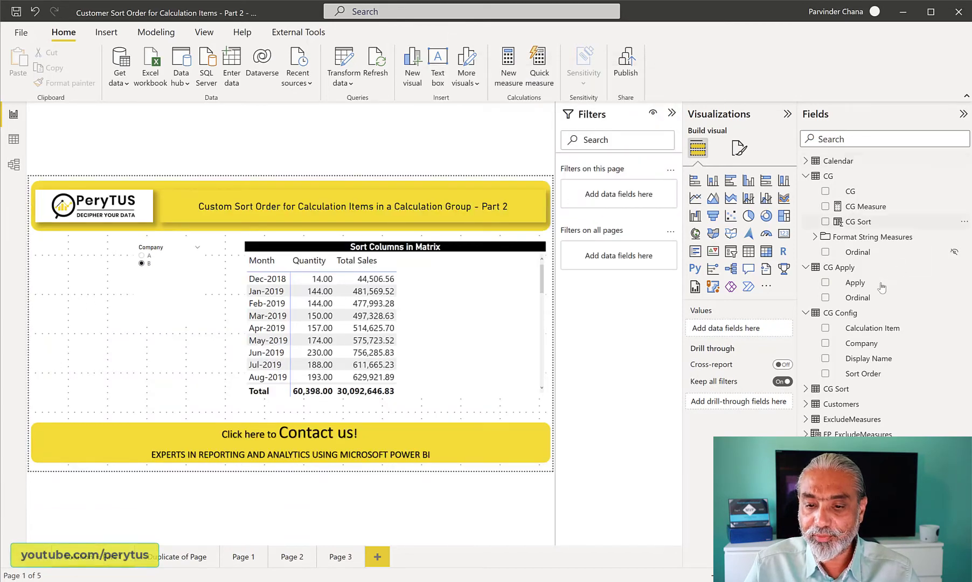
drag(855, 282, 638, 264)
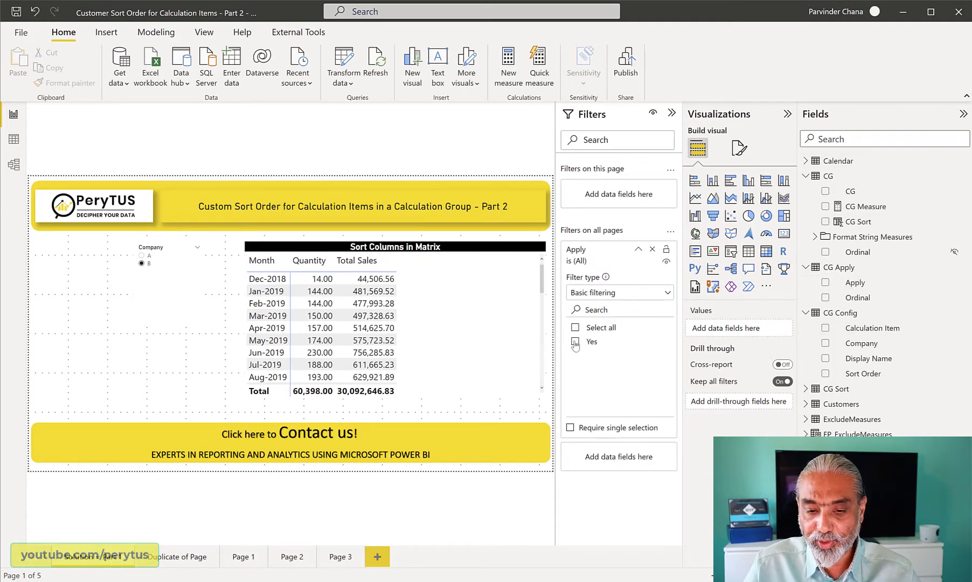
click(575, 342)
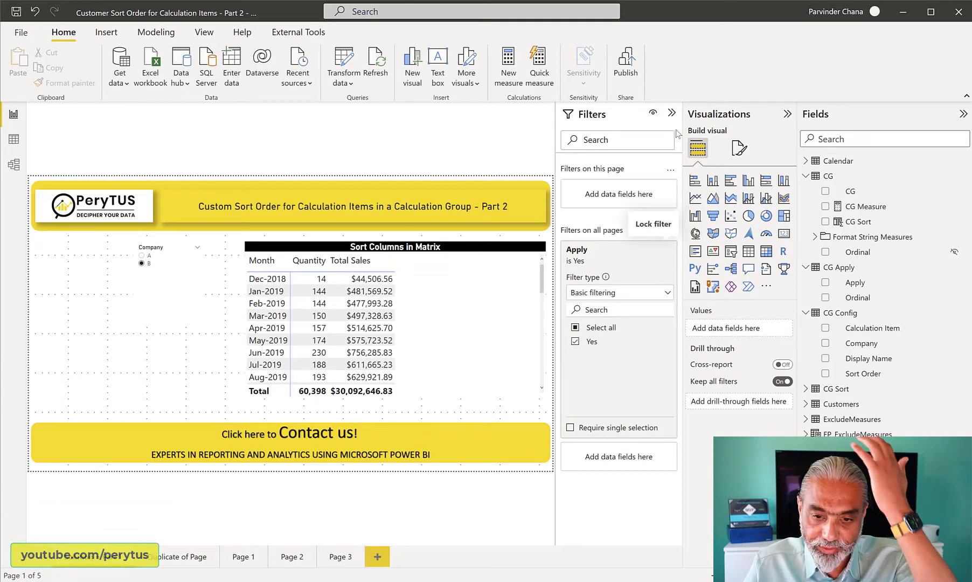
click(672, 114)
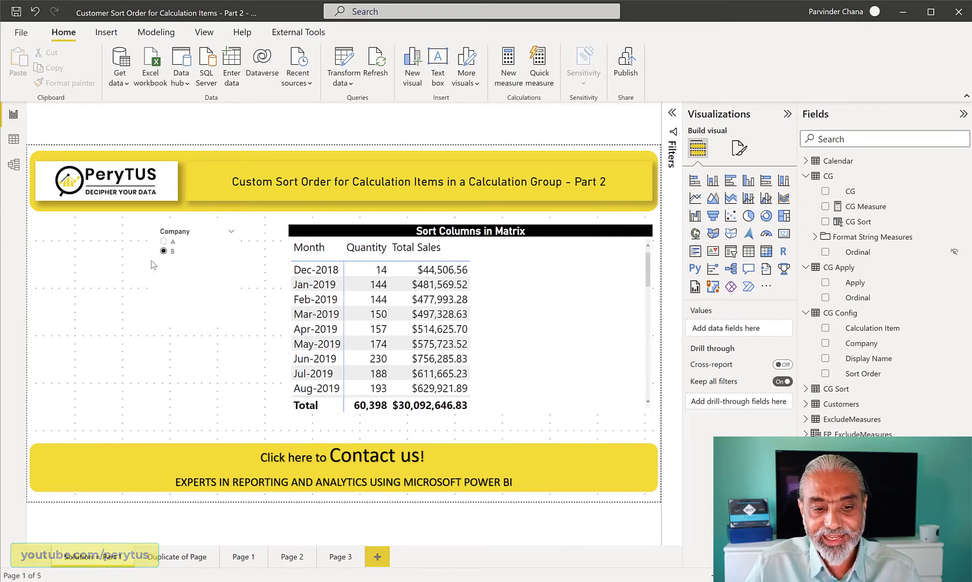
click(169, 244)
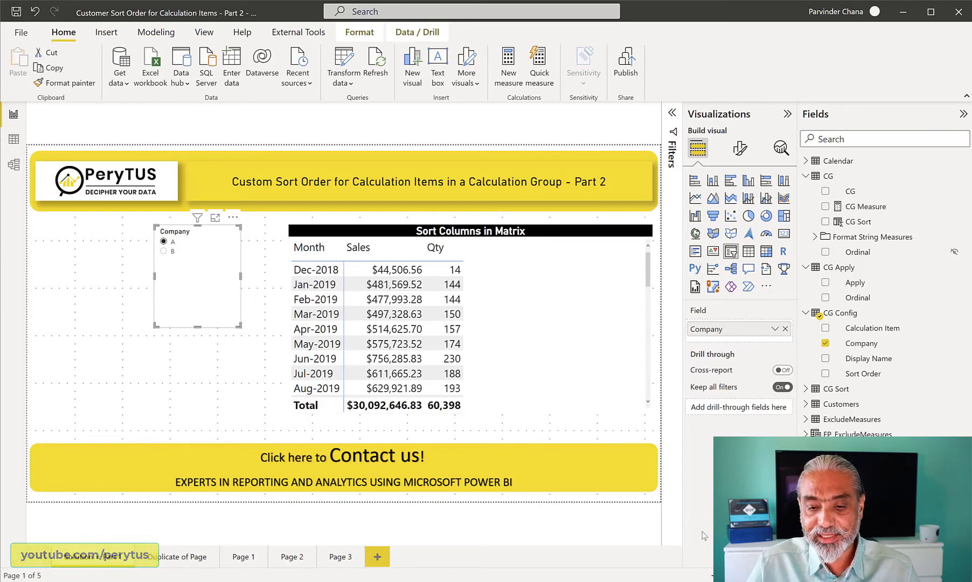
Step: Switch to Tabular Editor and examine the format string expression of CG Apply's Yes calculation item
key(alt+Tab)
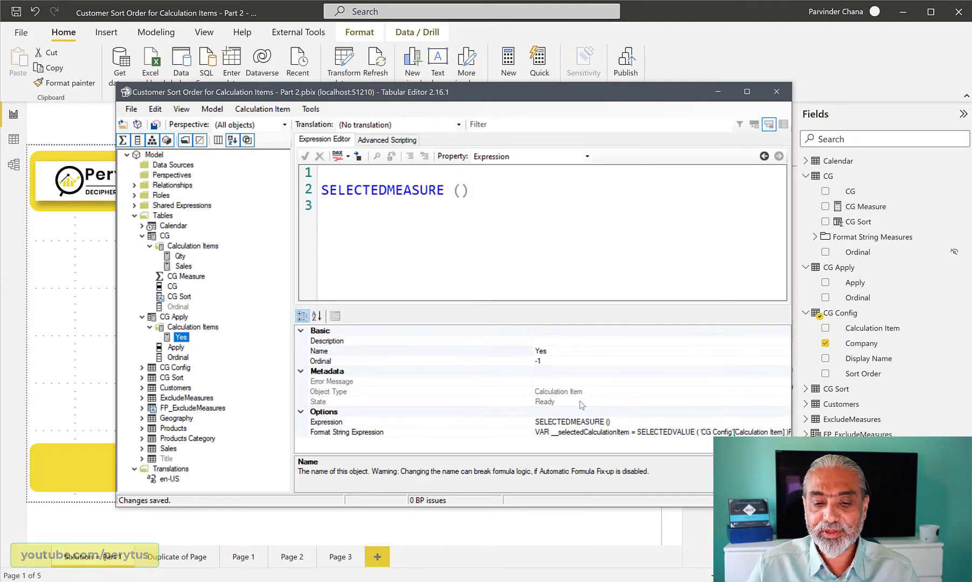
click(587, 157)
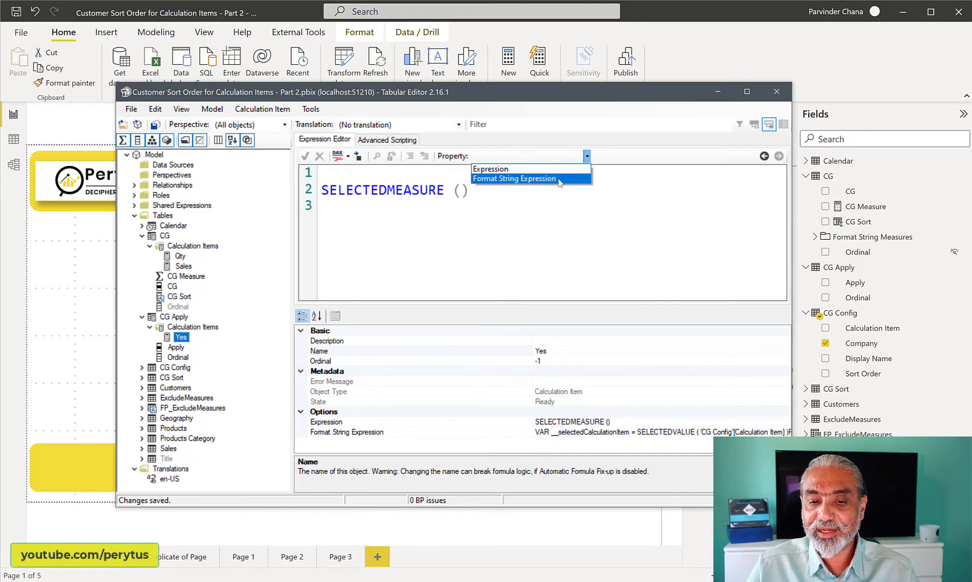
click(558, 179)
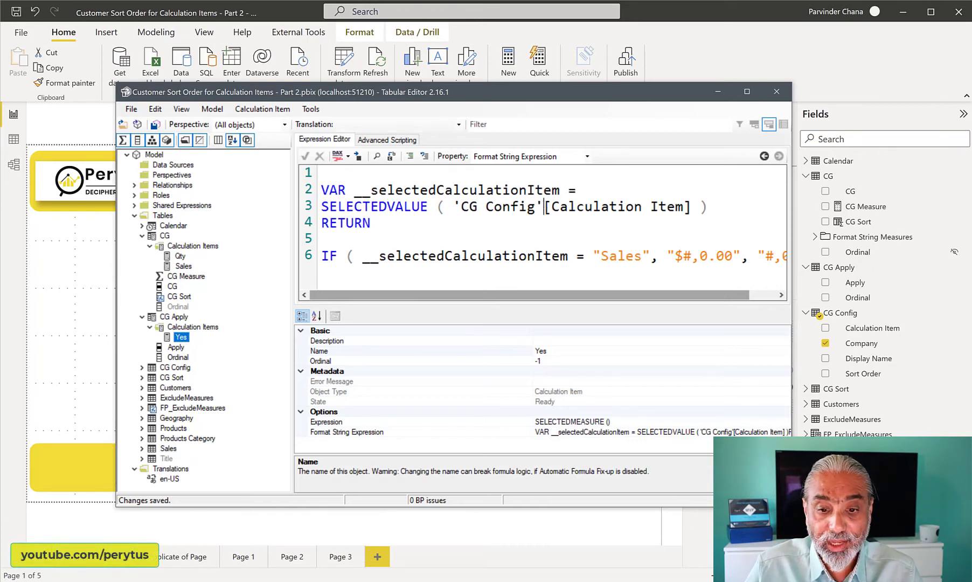
Step: Switch to Power BI, delete the Removed Columns step from the CG Config query in Power Query and apply the changes
click(702, 57)
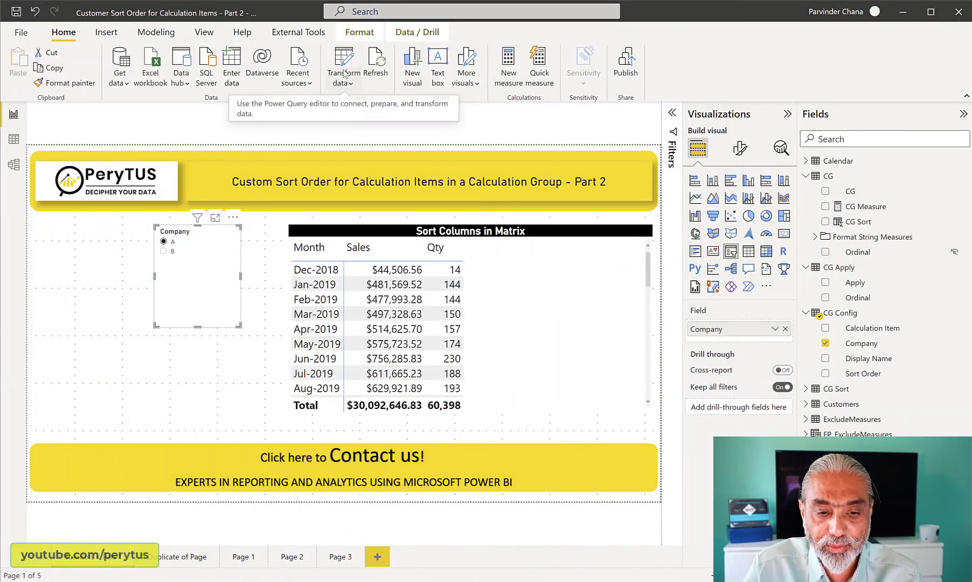
click(343, 80)
click(367, 104)
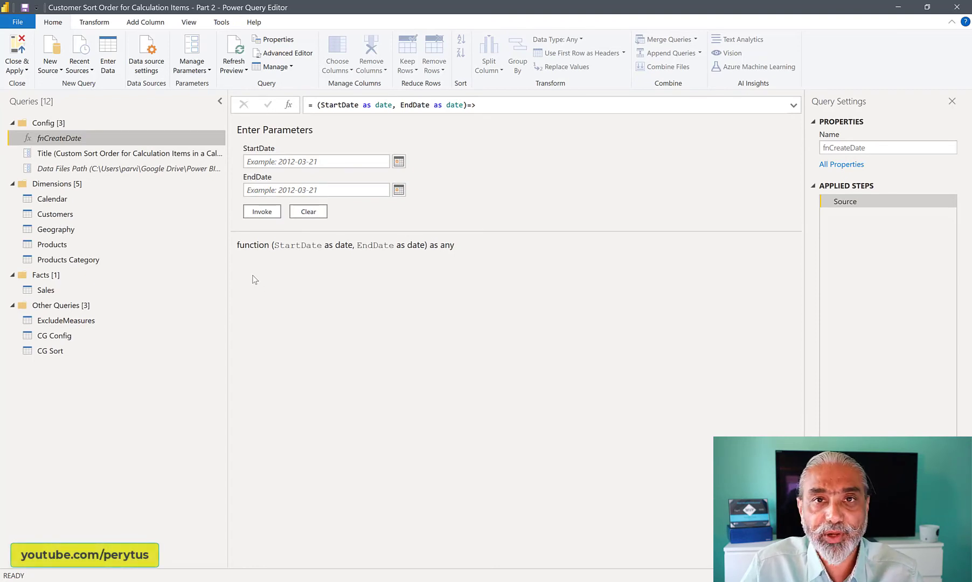
click(70, 341)
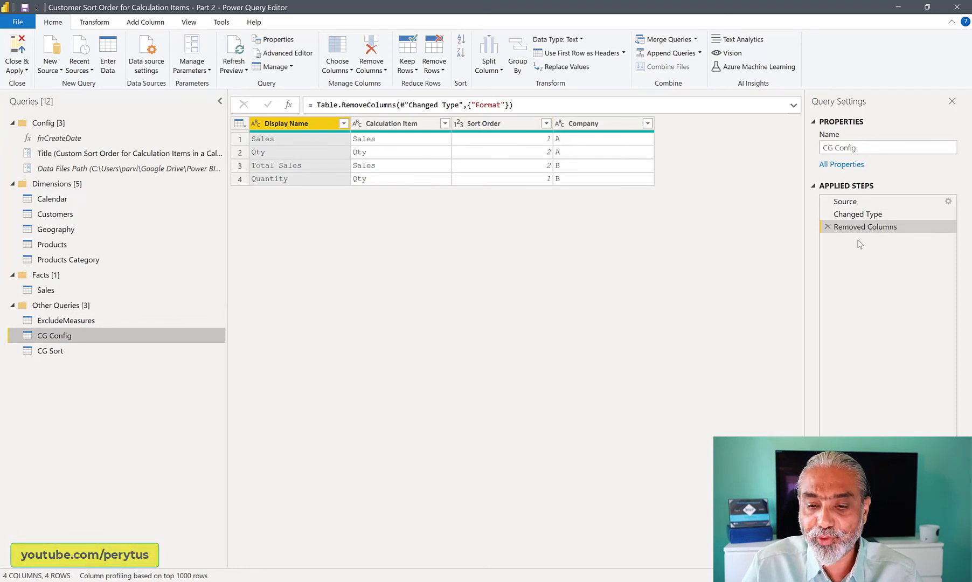
click(828, 227)
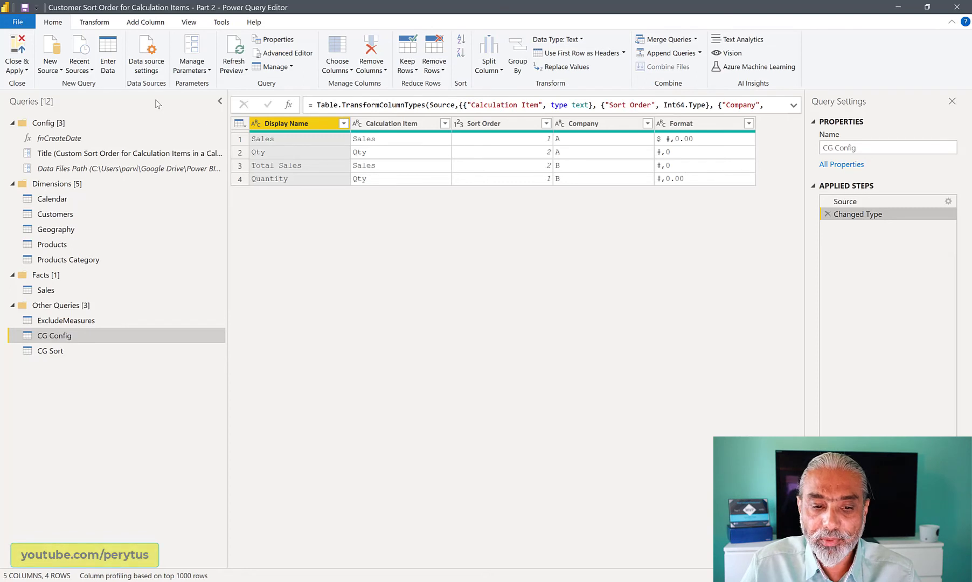
click(24, 69)
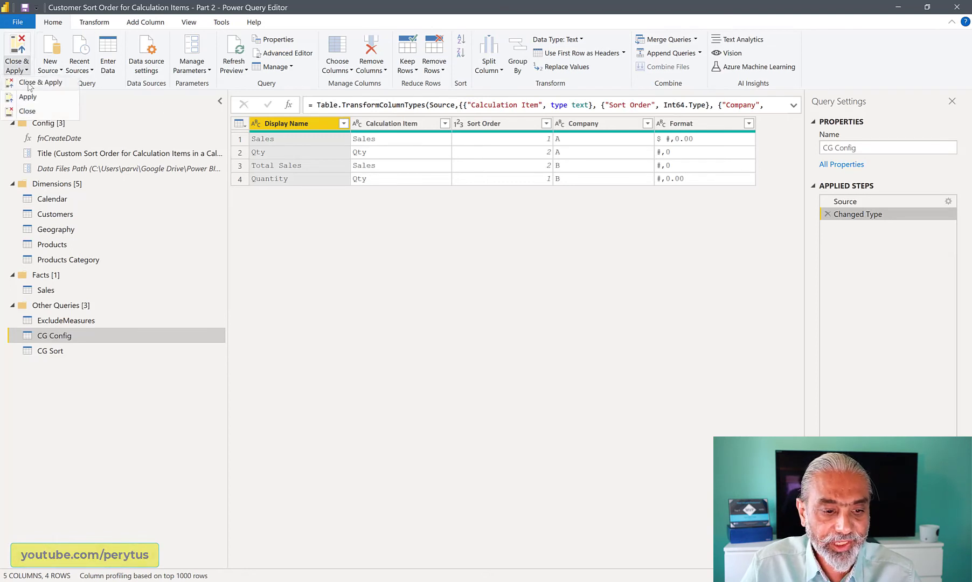
click(29, 86)
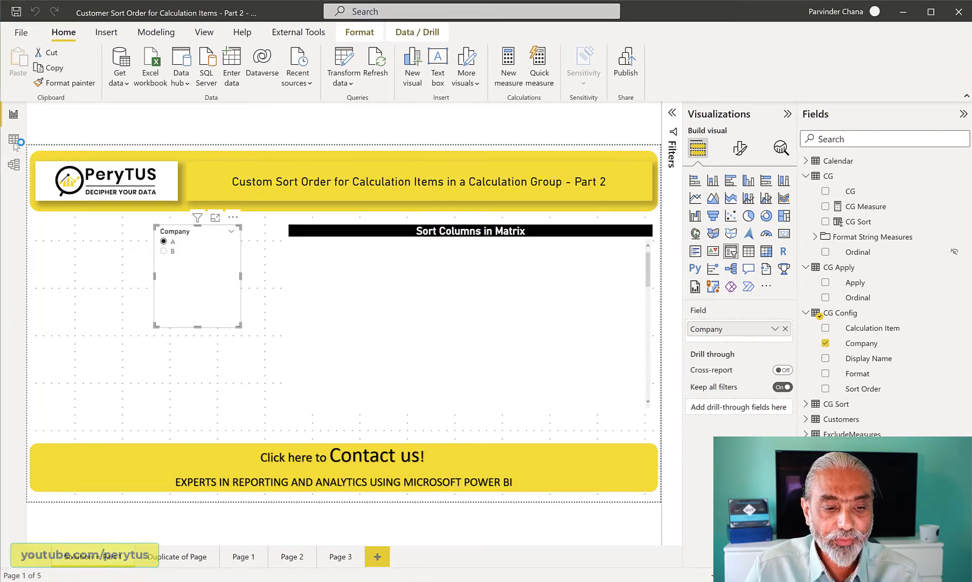
Step: Examine the Format values assigned to each company and display name in the CG Config table data
click(14, 141)
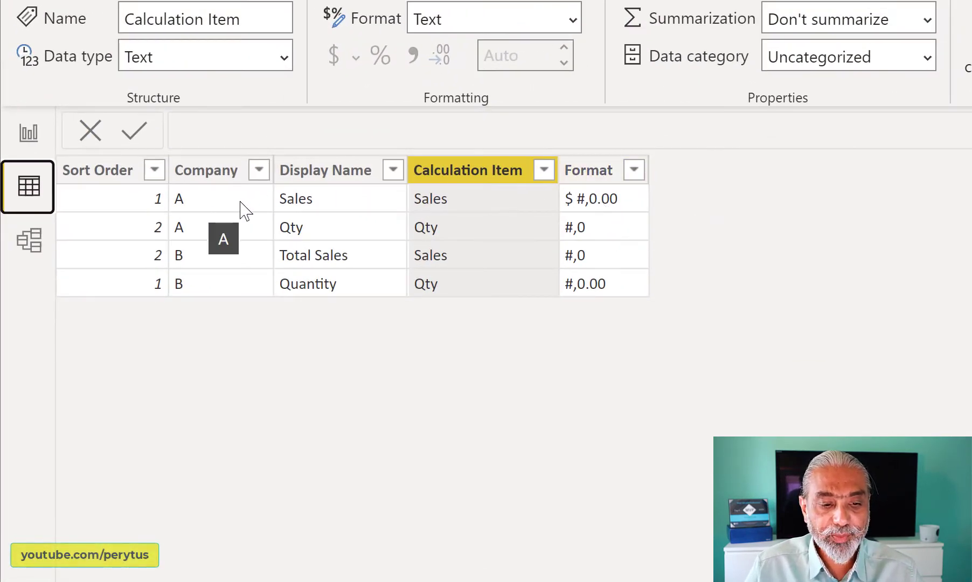
click(325, 203)
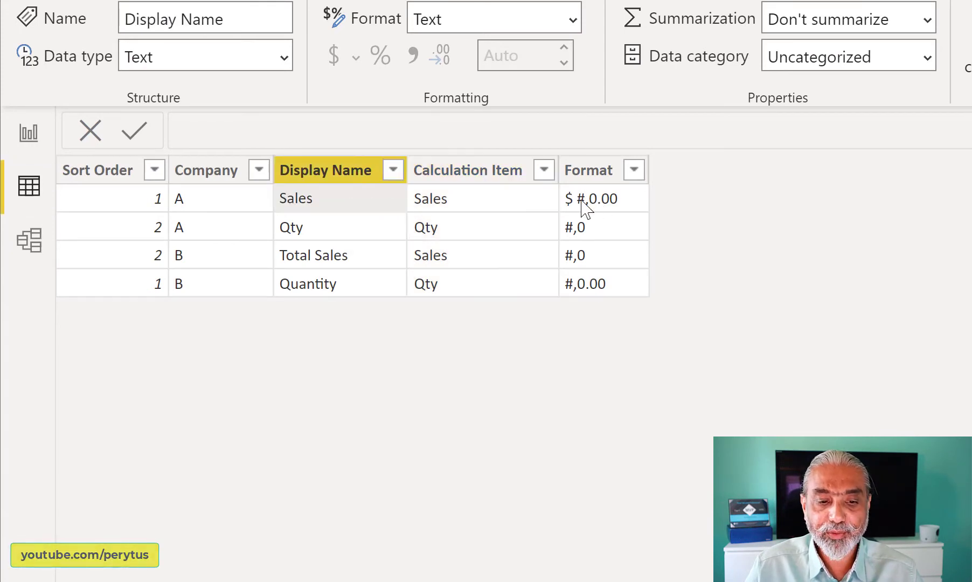
click(612, 208)
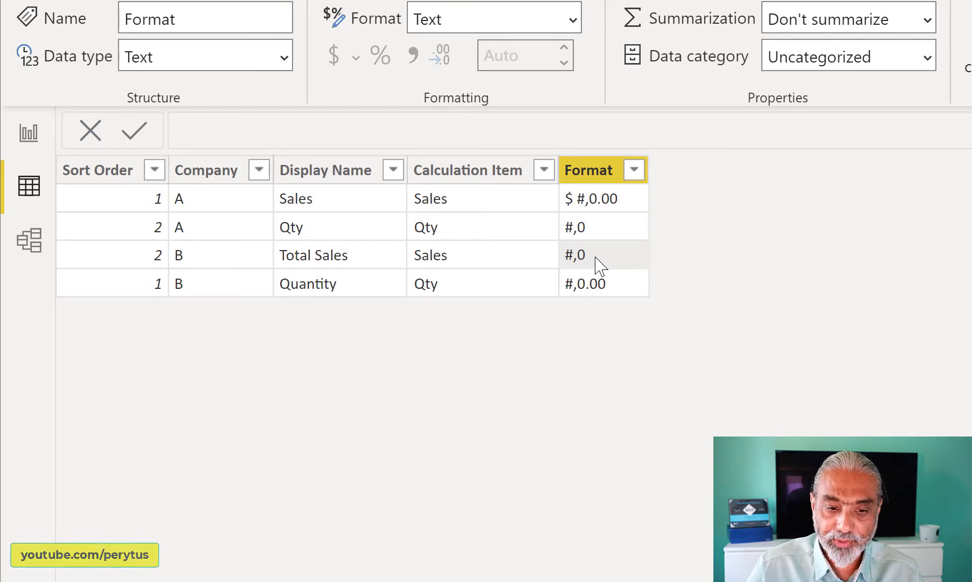
click(273, 292)
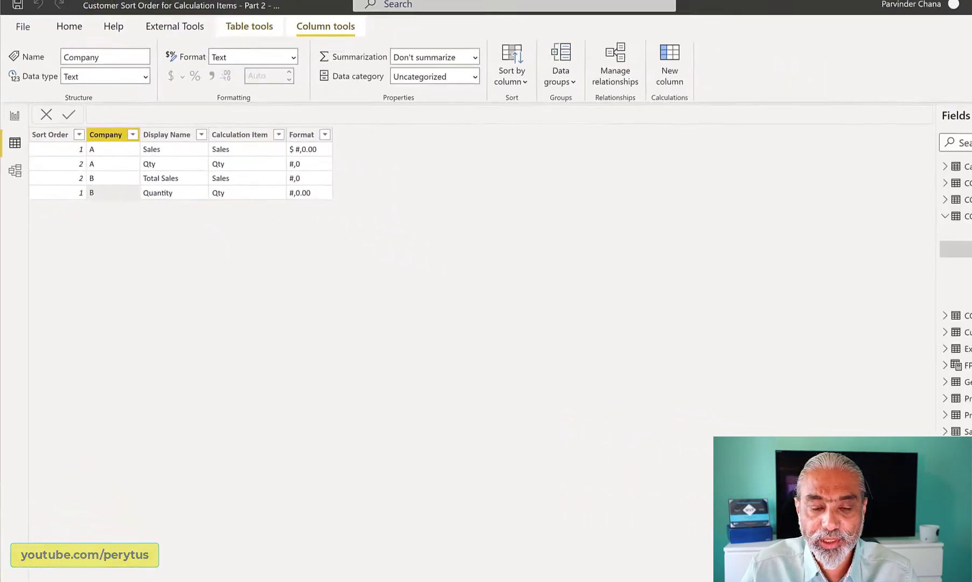
Step: In Tabular Editor, replace the Yes item's format string expression with __selectedFormat defined as SELECTEDVALUE ( 'Calculation Group Config'[Format] ), commenting out the old-style IF line
key(alt+Tab)
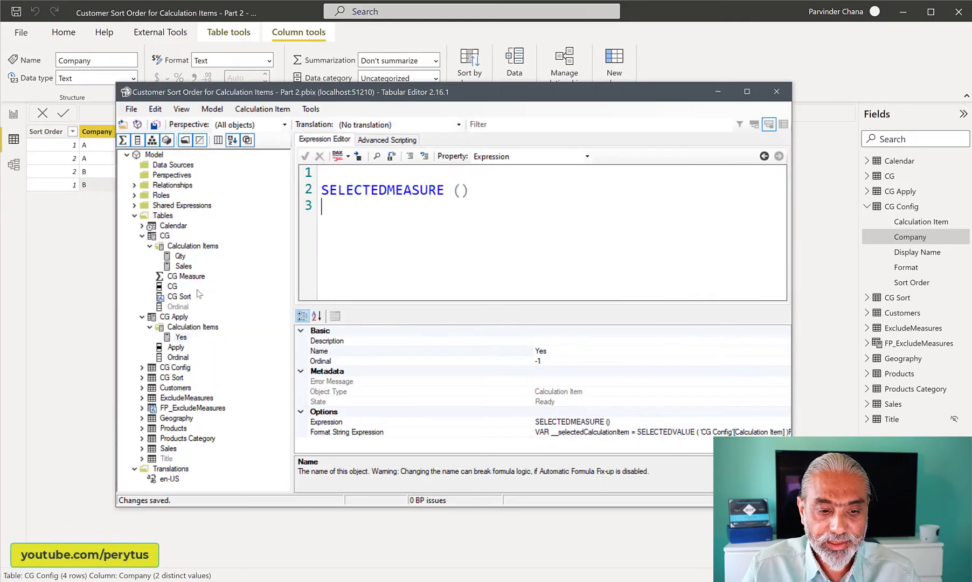
click(180, 349)
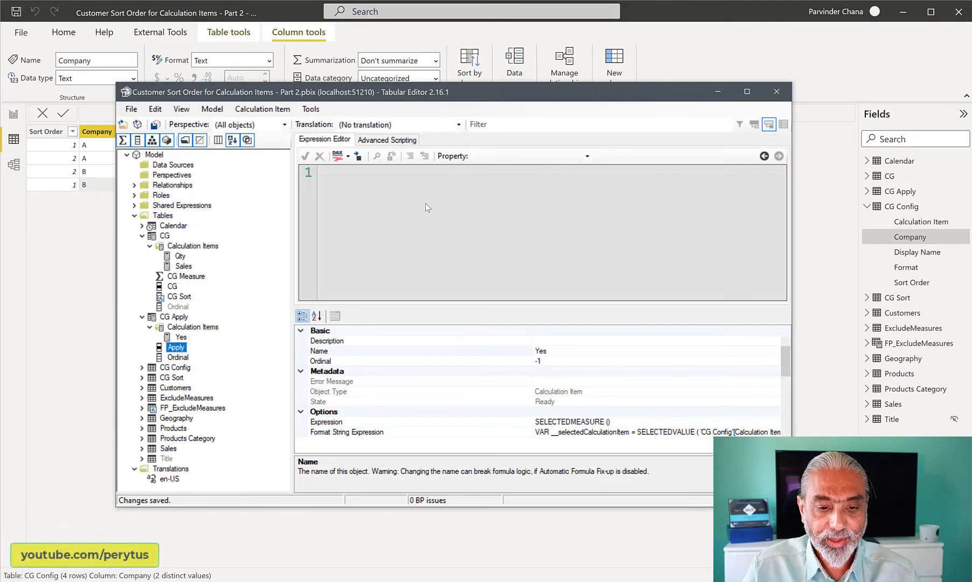
click(181, 338)
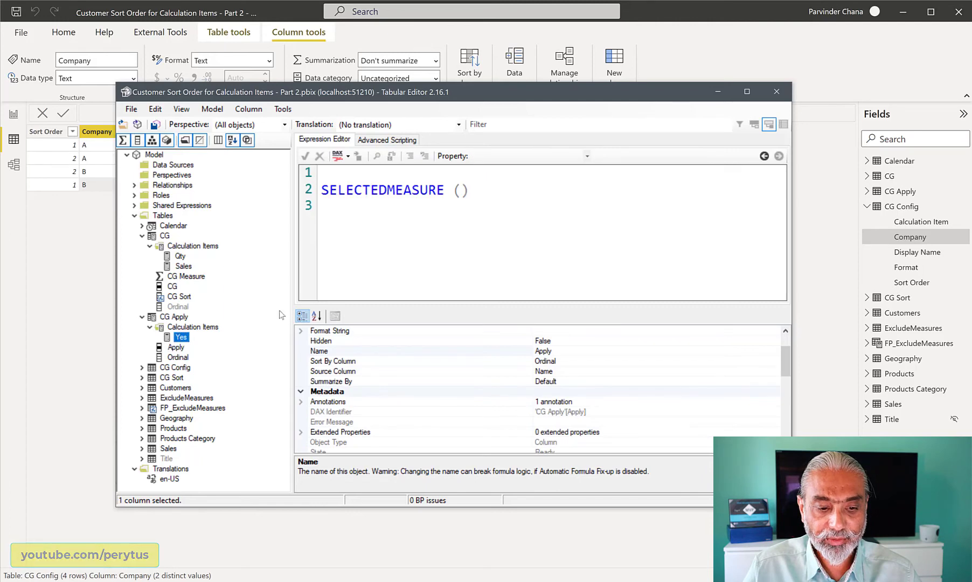
click(588, 156)
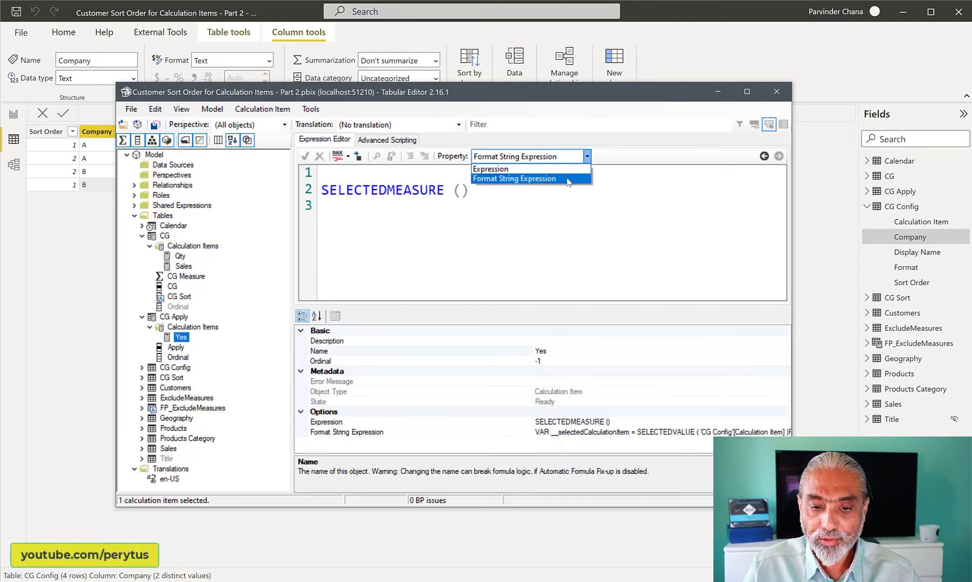
click(568, 182)
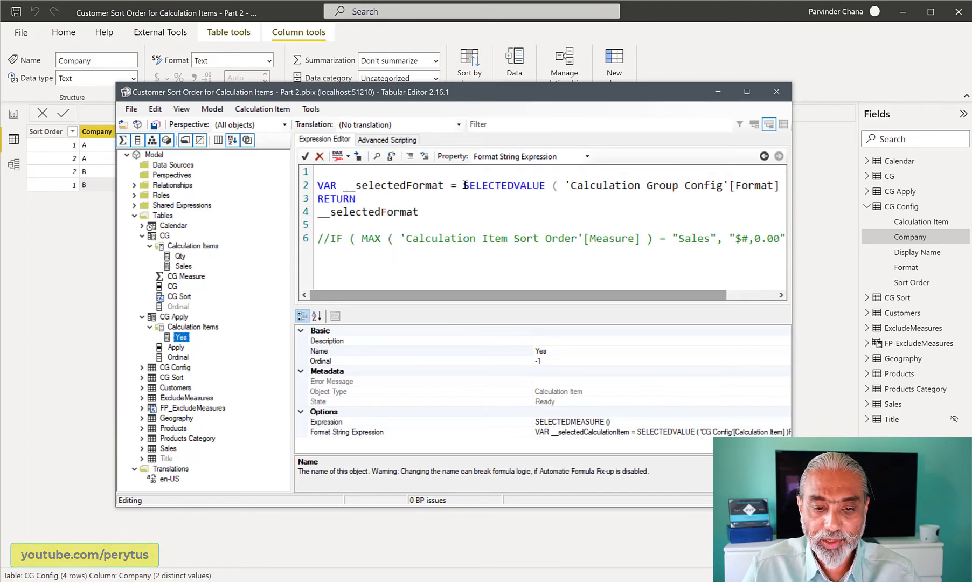
Step: Move SELECTEDVALUE ( 'Calculation Group Config'[Format] ) onto its own line and inspect its column reference
click(462, 185)
key(Return)
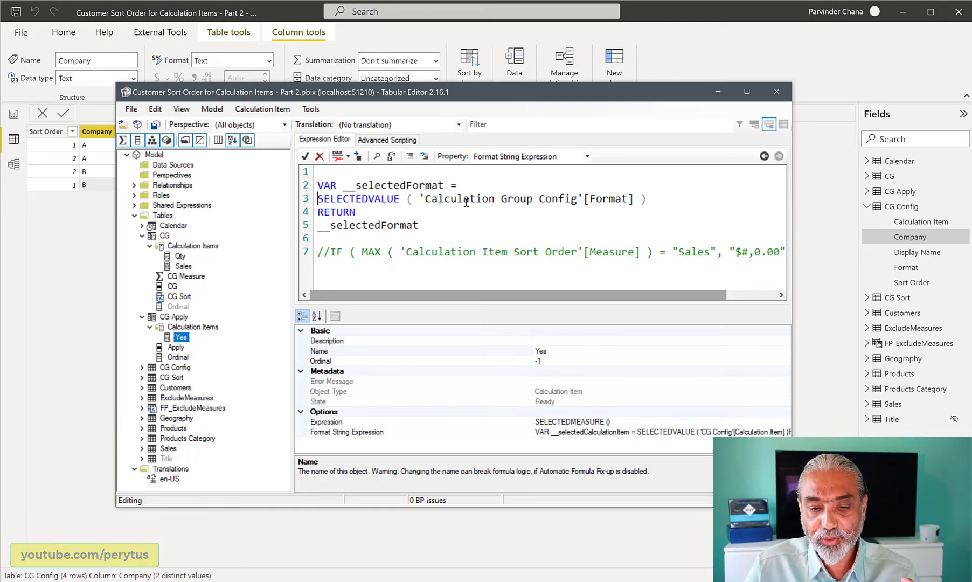
click(427, 199)
drag(427, 199, 633, 199)
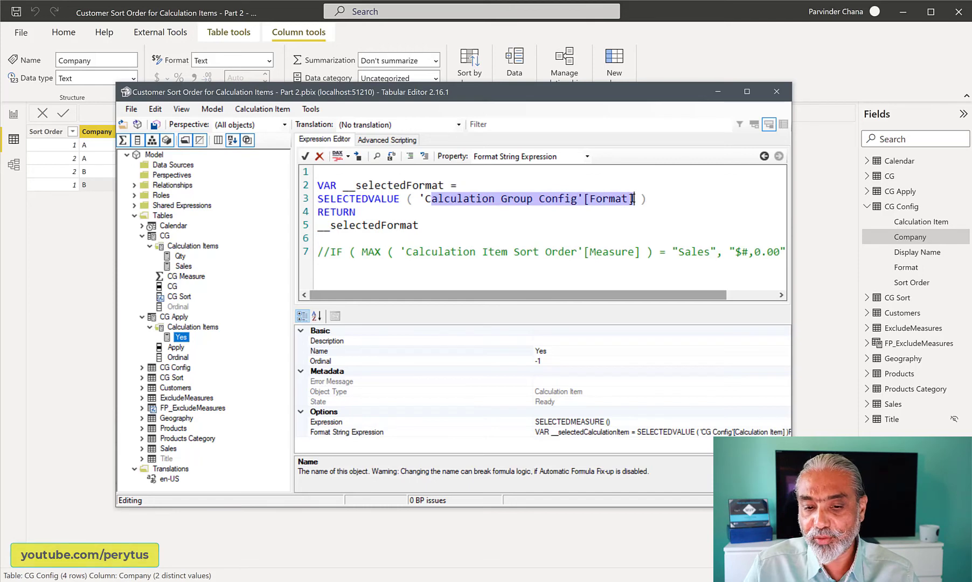
click(468, 206)
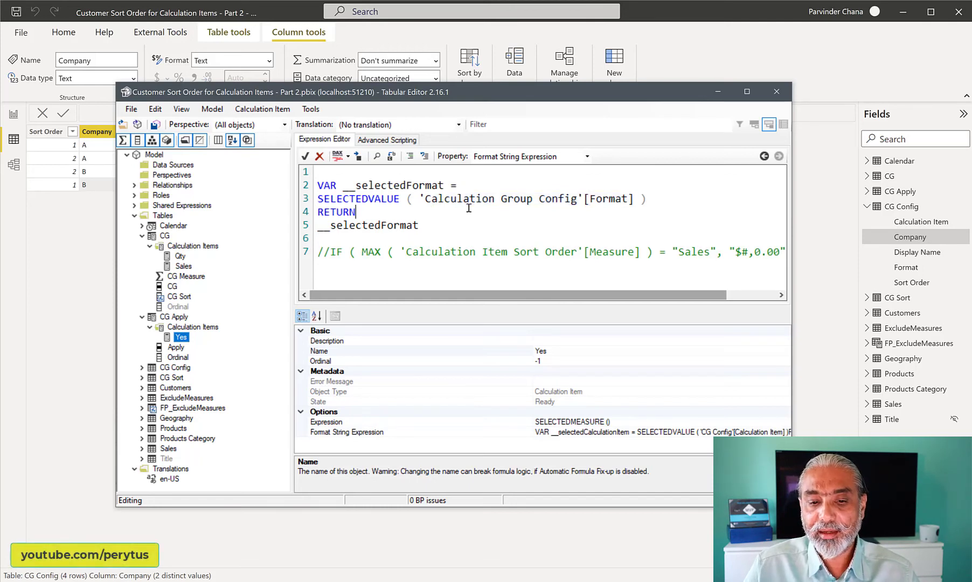
Step: Remove the __selectedFormat variable and RETURN lines, leaving only SELECTEDVALUE ( 'Calculation Group Config'[Format] ) above the commented-out IF line, and save the model
drag(633, 199, 513, 198)
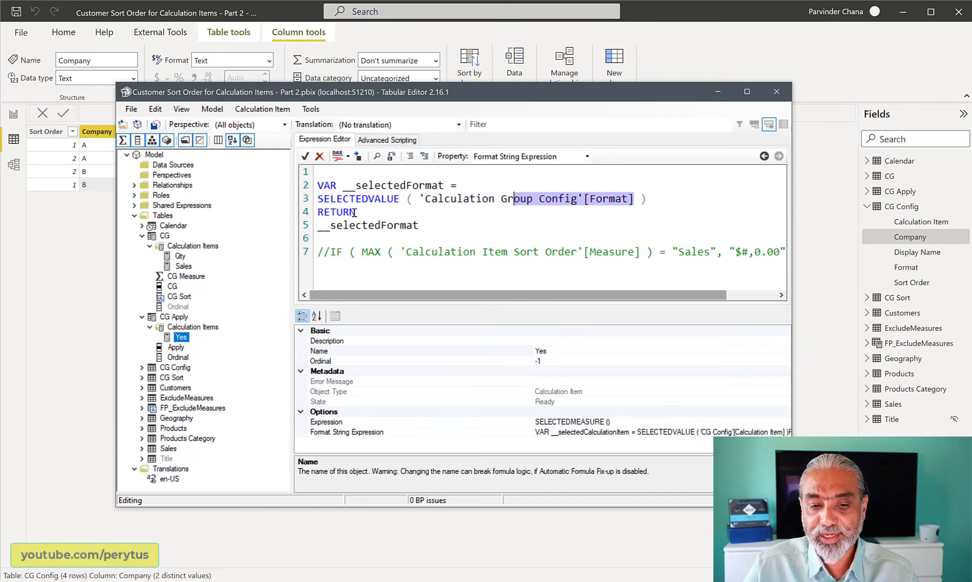
drag(426, 226, 311, 229)
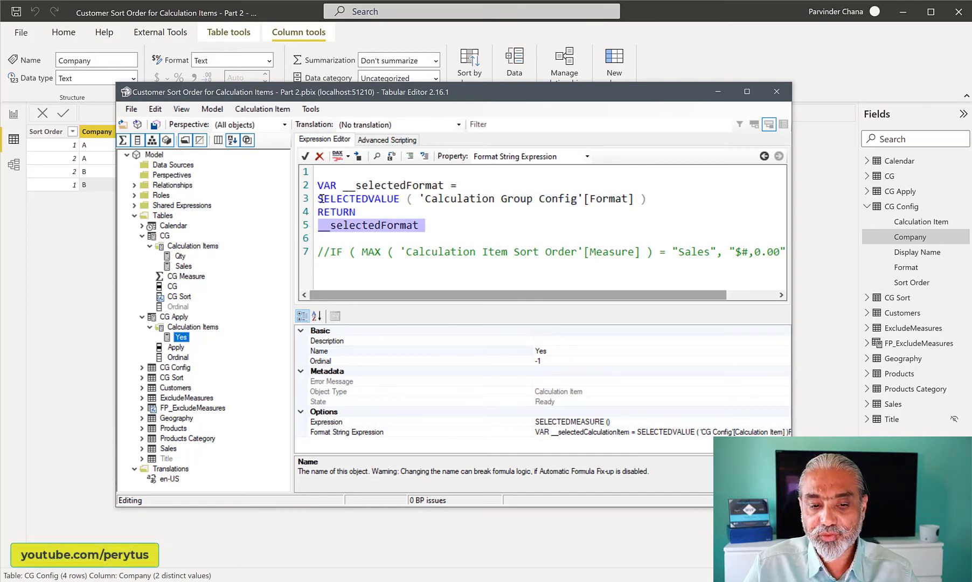
drag(321, 198, 624, 198)
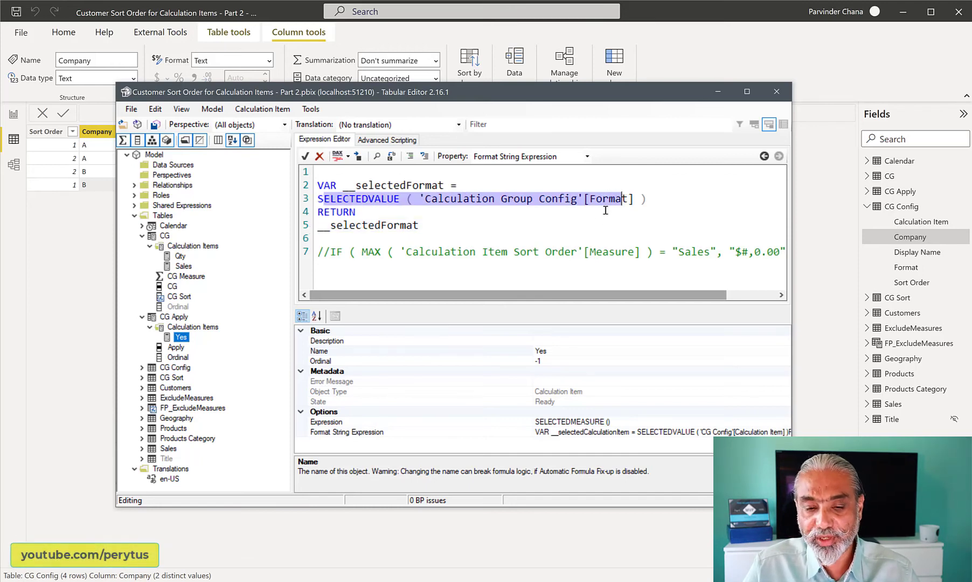
drag(467, 181, 313, 188)
key(Delete)
drag(440, 224, 315, 212)
key(Delete)
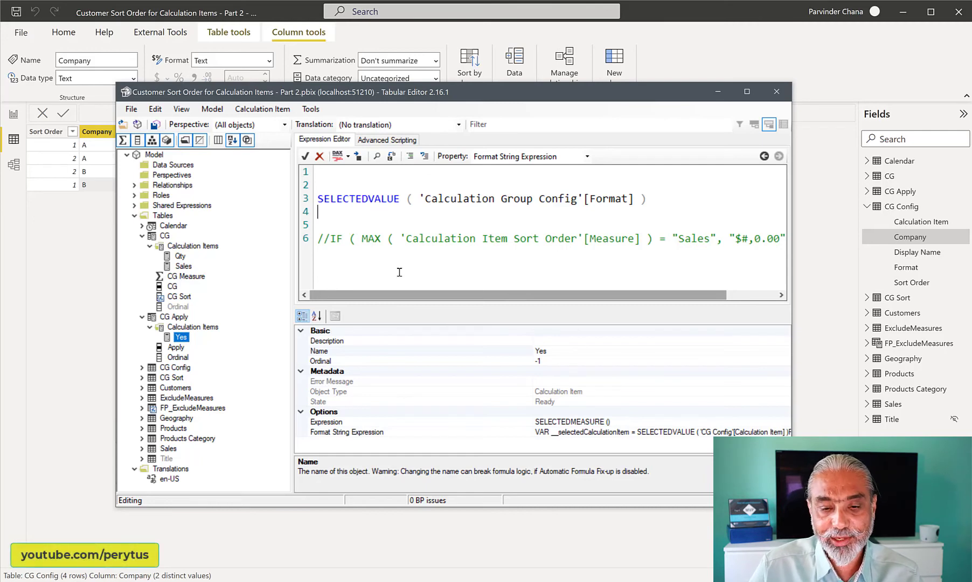
drag(318, 224, 676, 256)
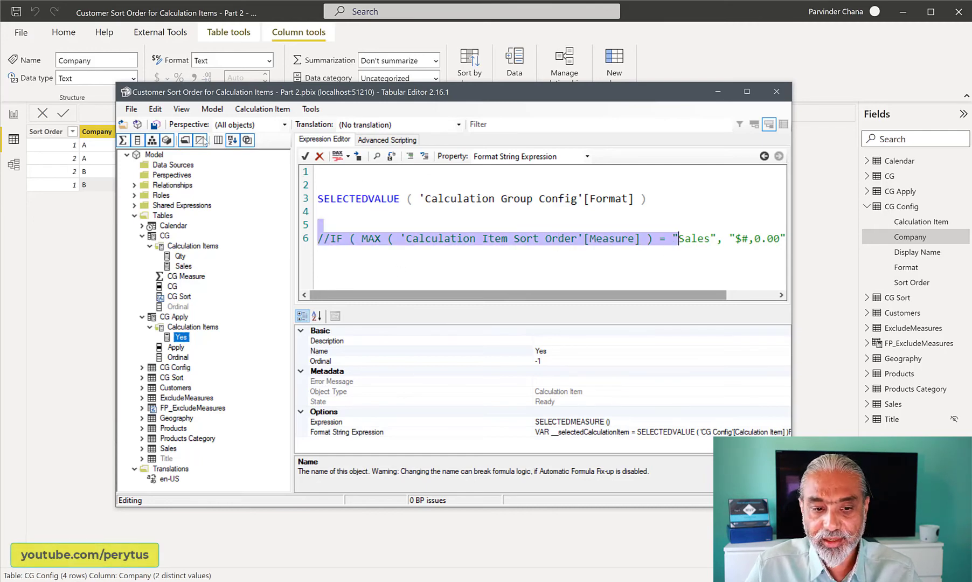
click(155, 125)
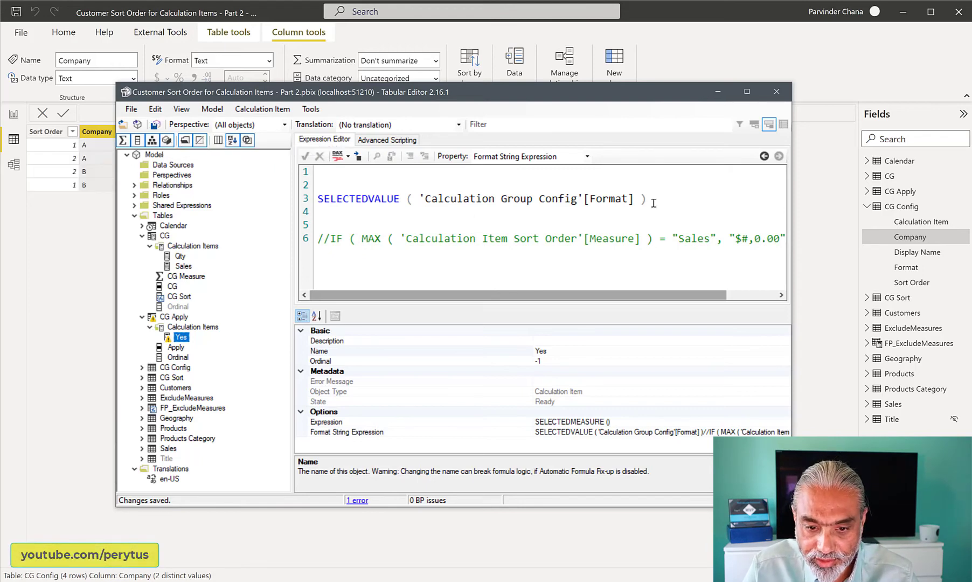
Step: Read the model's error details, correct the table reference so the expression reads SELECTEDVALUE ( 'CG Config'[Format] ), and save
click(357, 500)
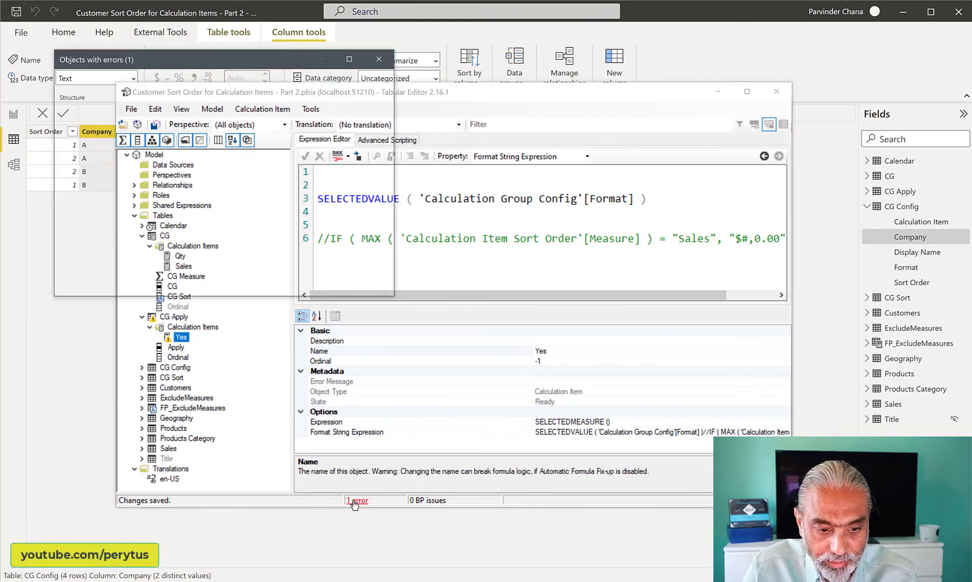
drag(136, 257, 247, 270)
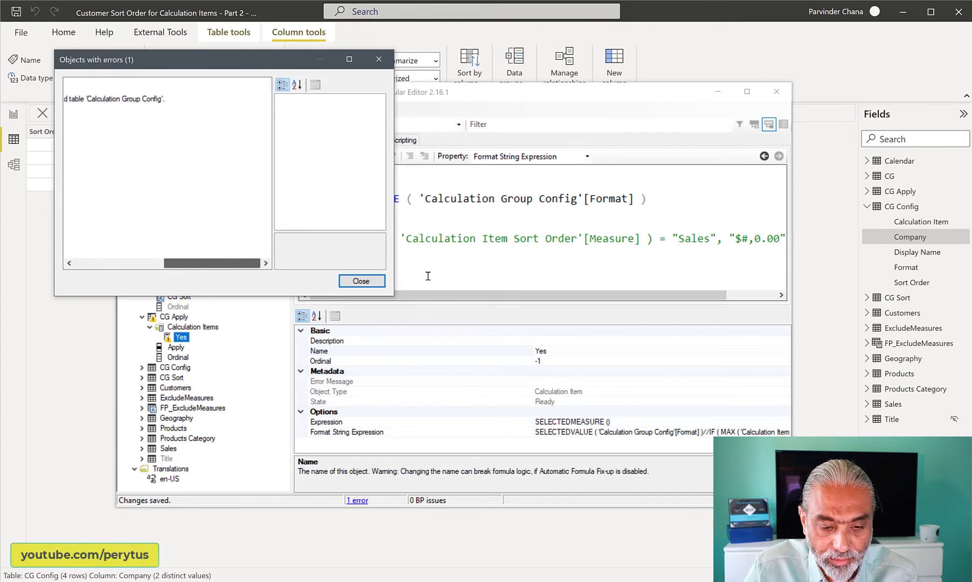
click(361, 280)
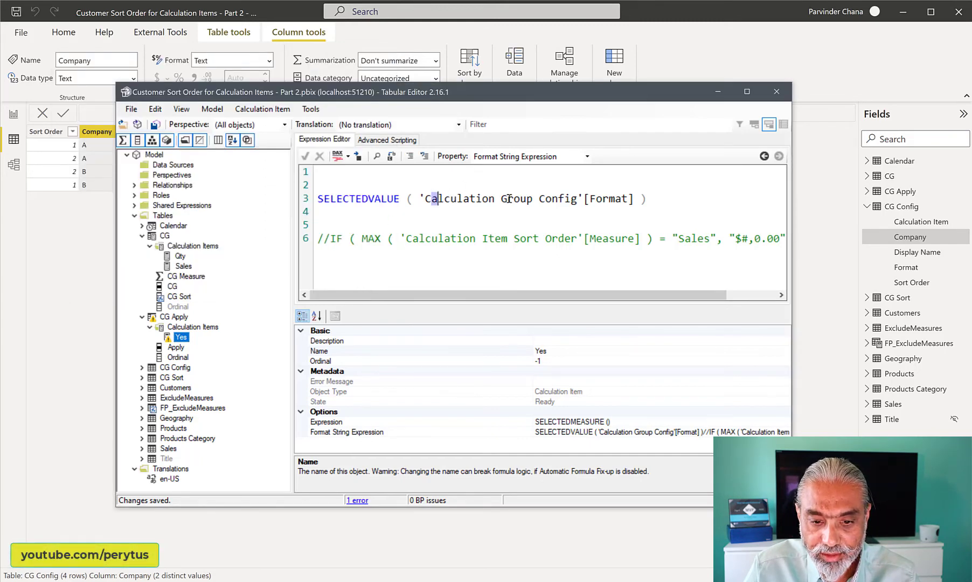
drag(432, 198, 540, 201)
text(G)
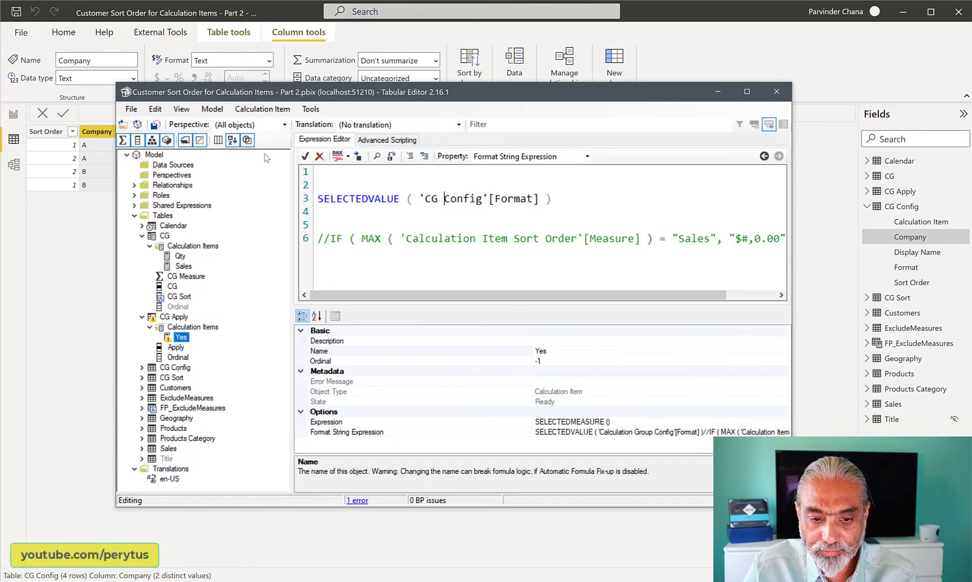
key(ctrl+s)
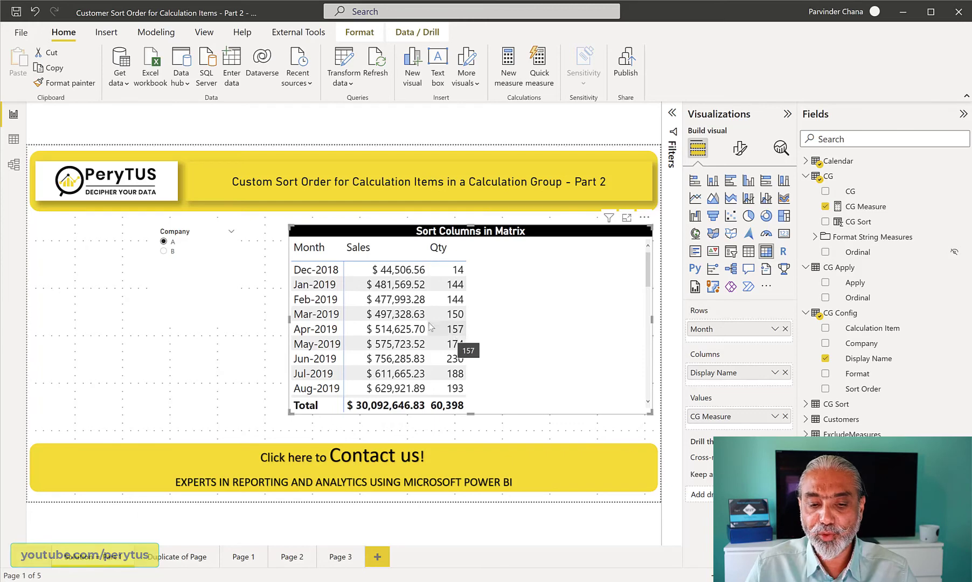
Step: In the Power BI report, filter the matrix by company B and again by company A, comparing the column names, order and number formats
click(165, 253)
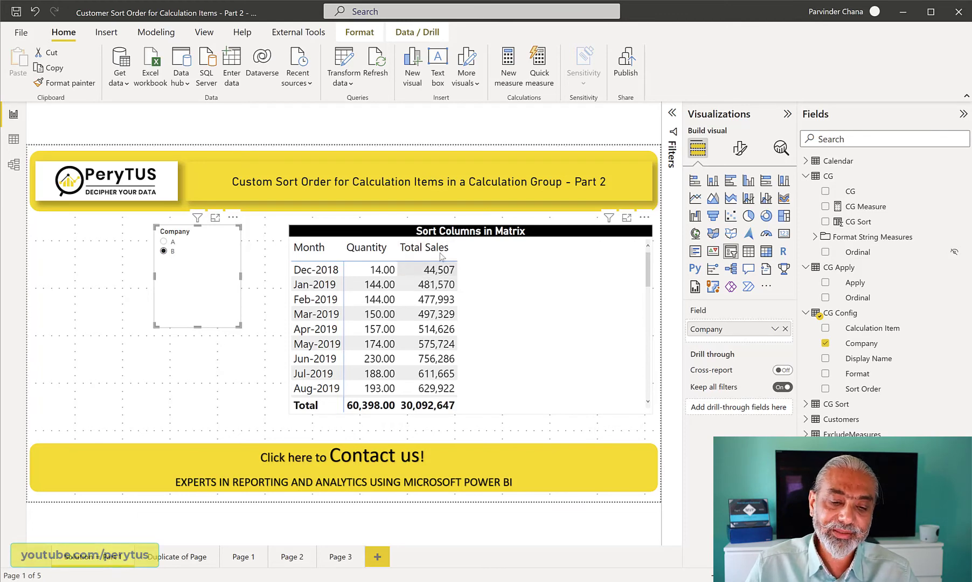
scroll(447, 310, down, 5)
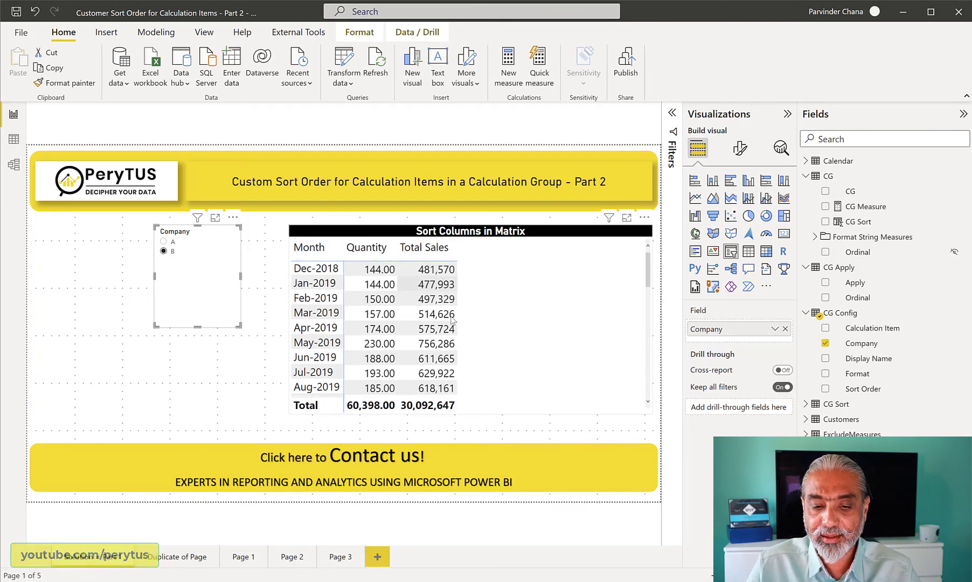
scroll(454, 322, down, 1)
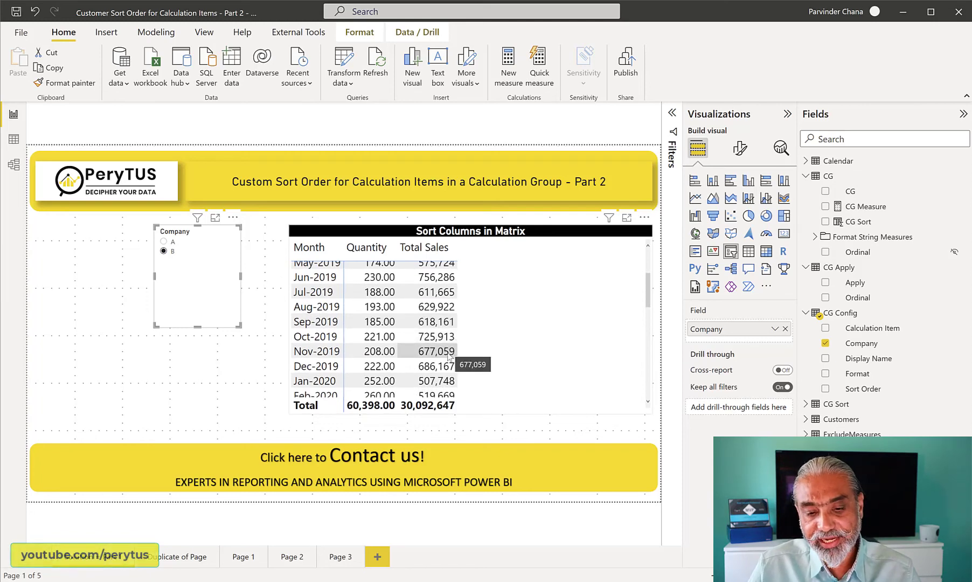
click(168, 243)
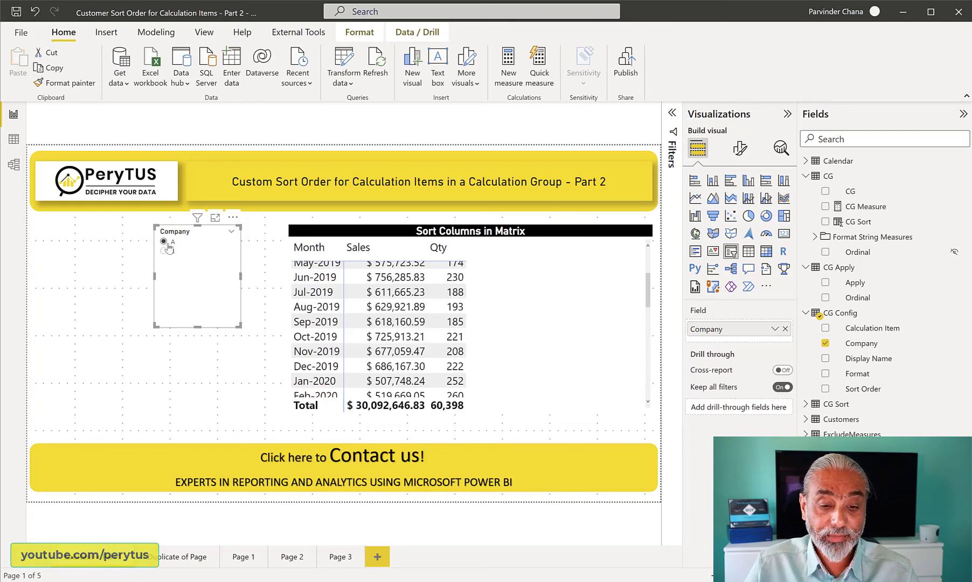
click(577, 360)
scroll(575, 358, up, 5)
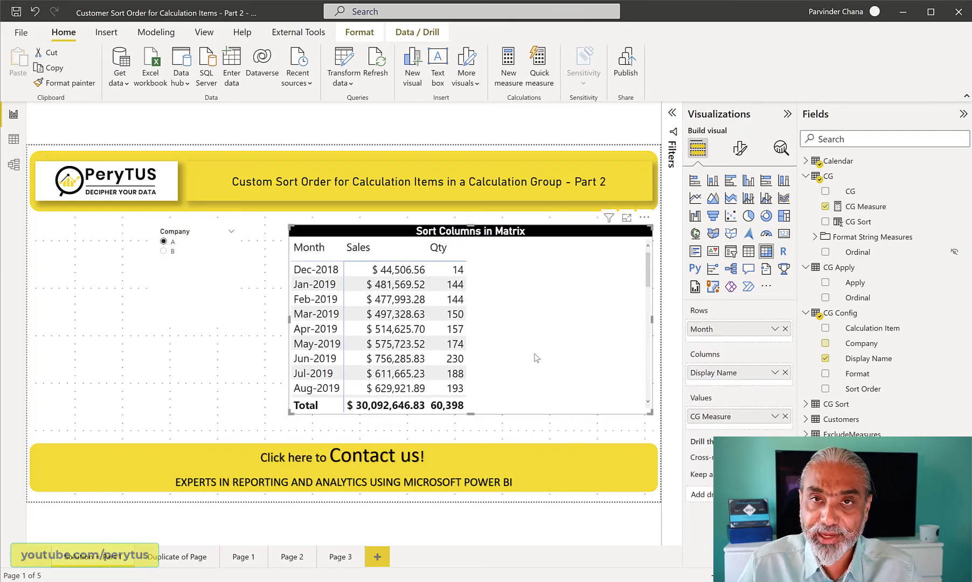